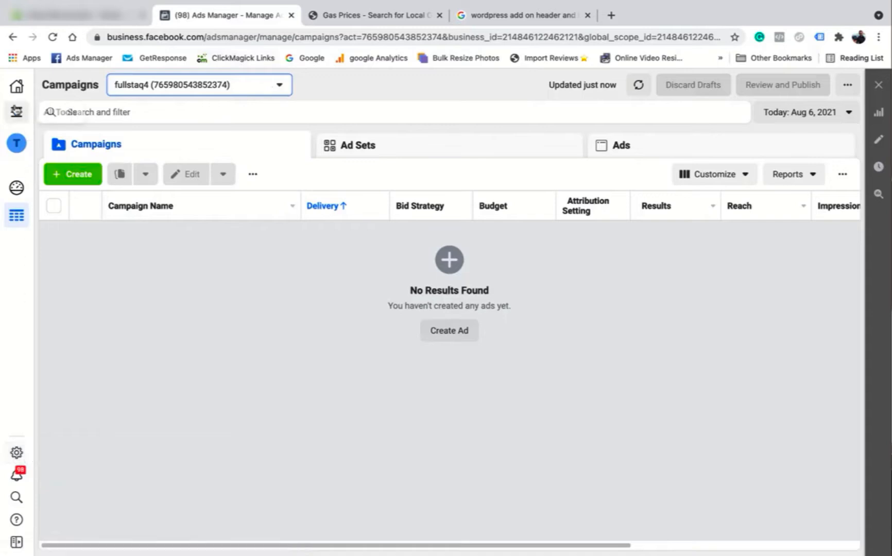
Open the list of Pixels under Data Sources in Business Settings
click(16, 111)
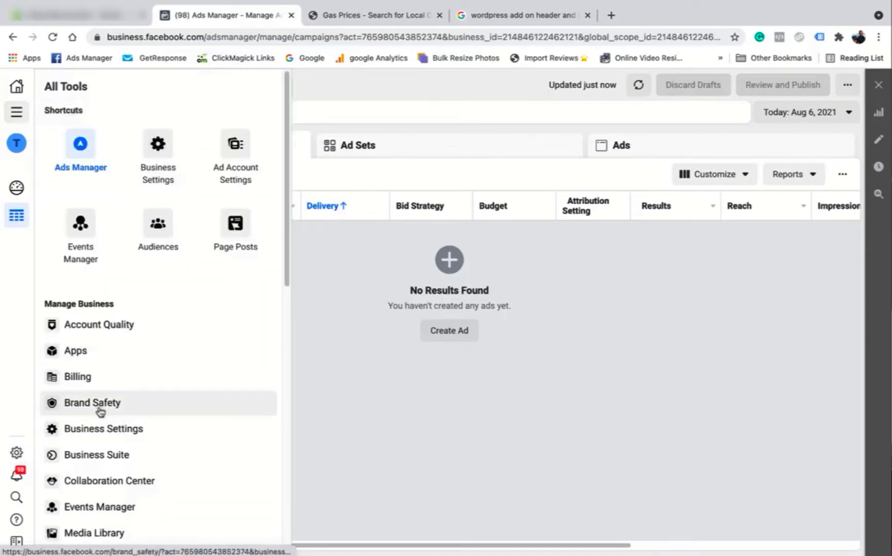
click(157, 152)
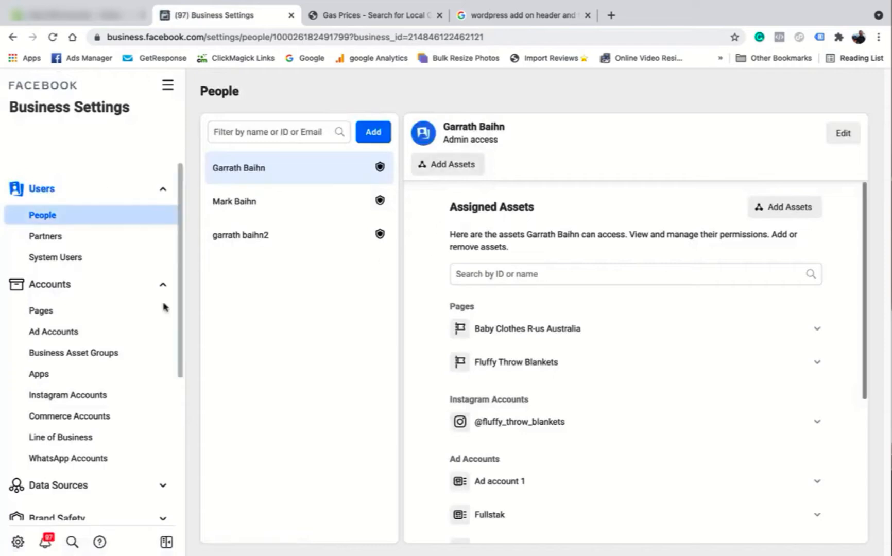
scroll(89, 190, down, 3)
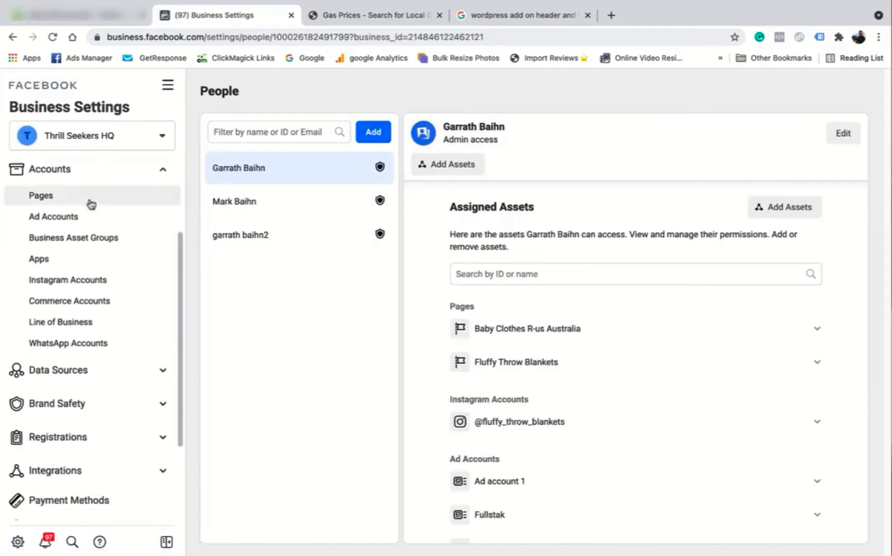
click(102, 379)
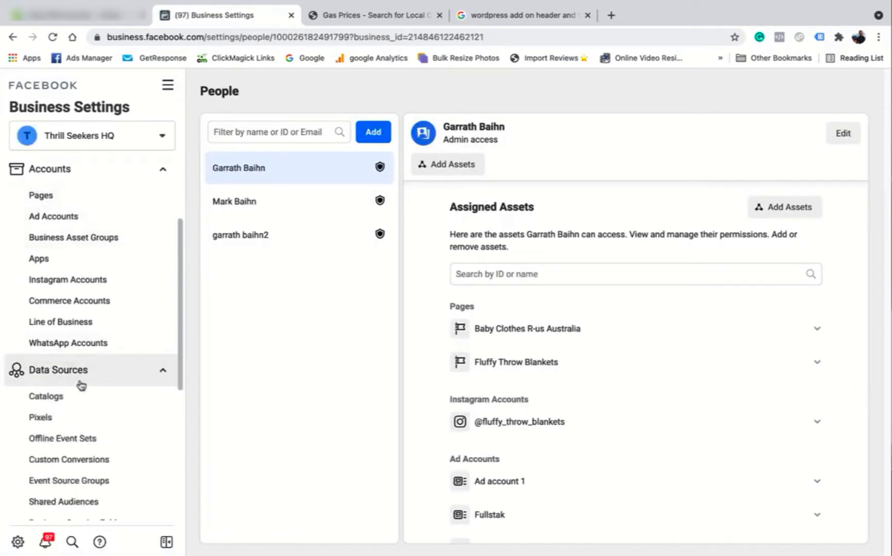
click(58, 426)
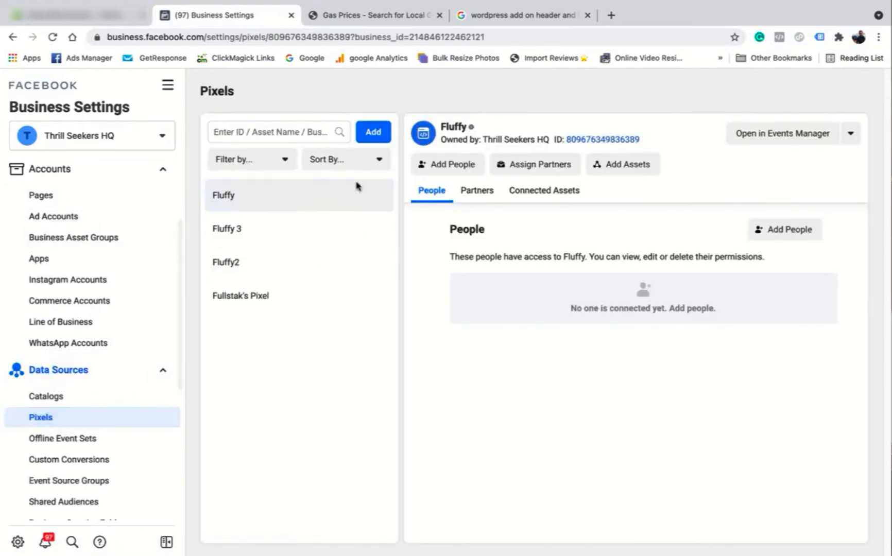
Create a new pixel named "Fullstaq #4" without a website URL and dismiss the prompt to set it up
click(374, 133)
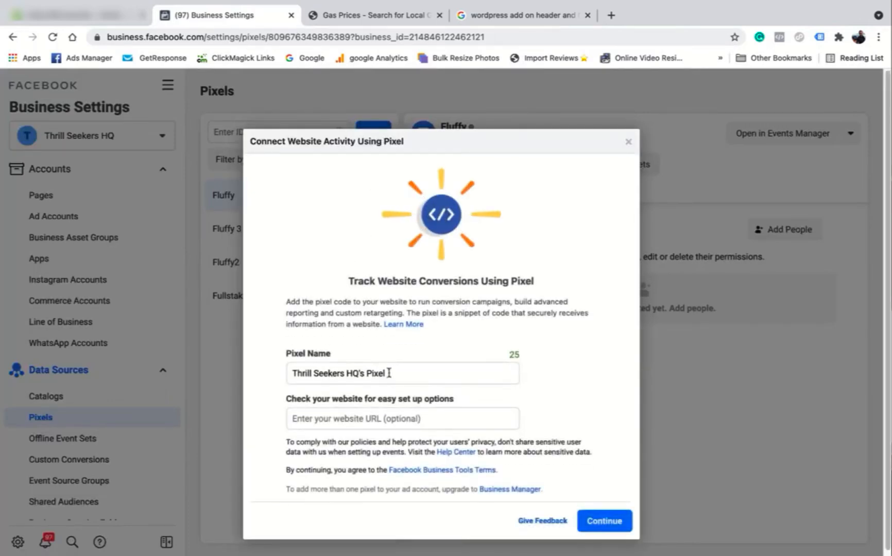
drag(389, 374, 292, 377)
text(Fullstaq #4)
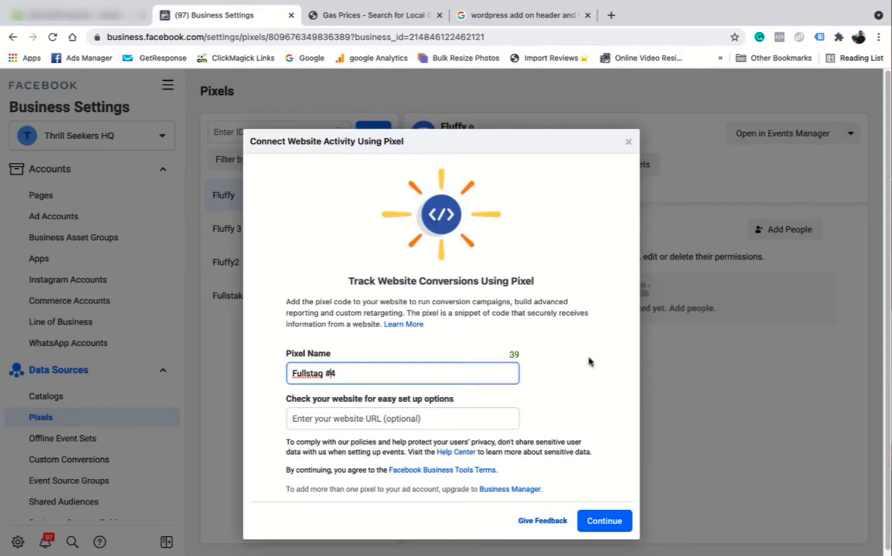
click(616, 521)
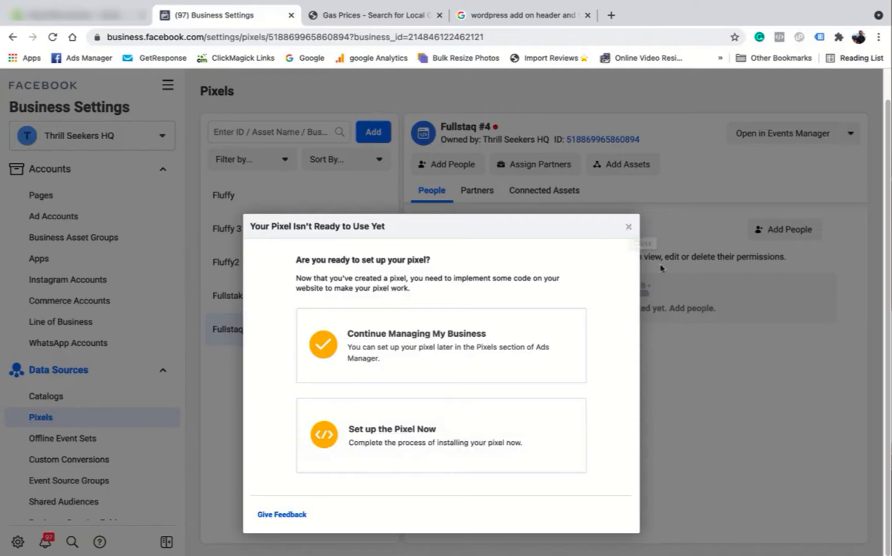
click(628, 229)
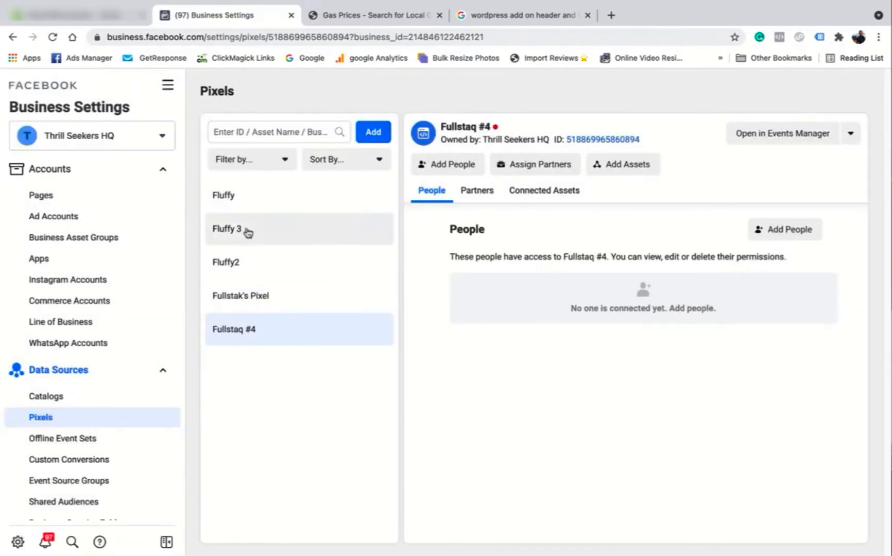
Assign the three individual people, not the system users, to the Fullstaq #4 pixel with full Manage Pixel control
click(452, 164)
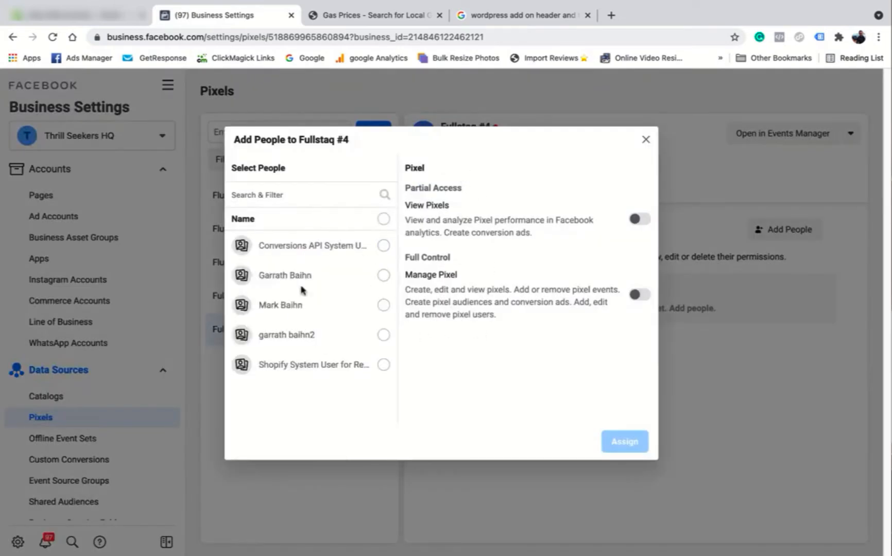
click(383, 275)
click(384, 305)
click(384, 335)
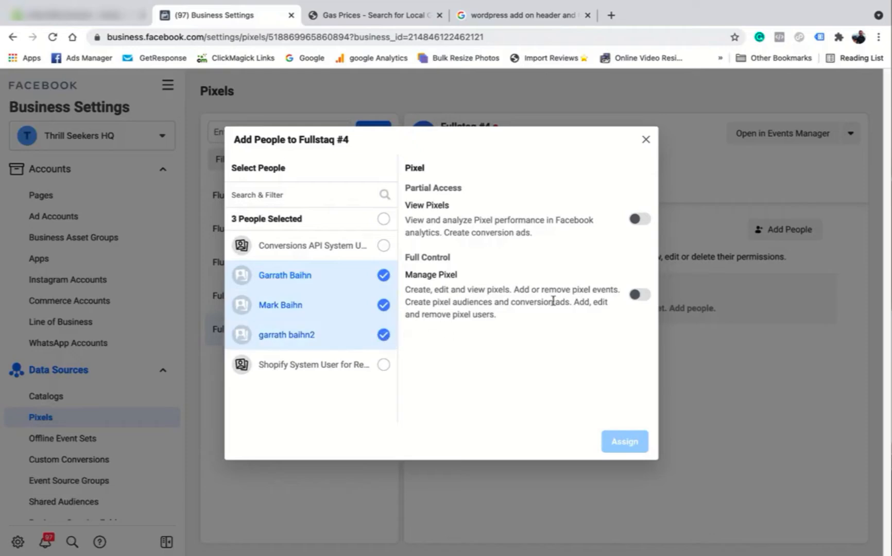
click(639, 295)
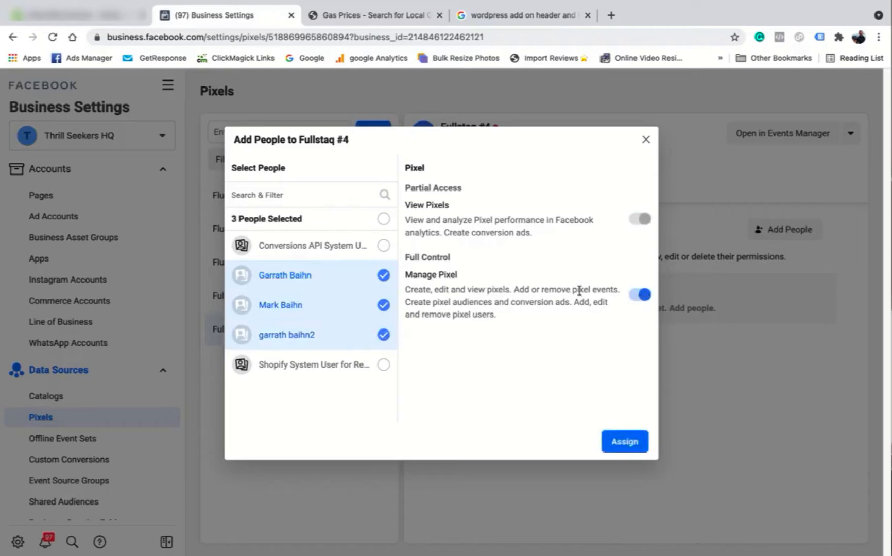
click(618, 448)
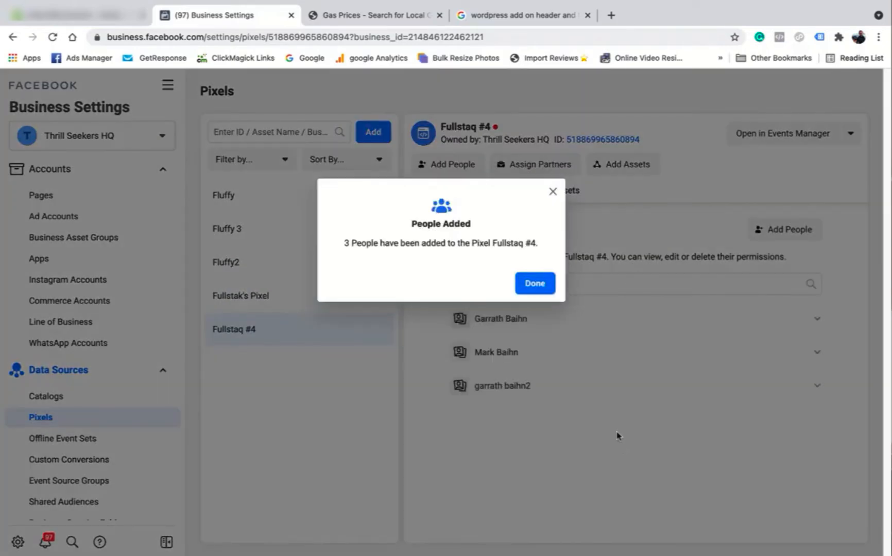
click(535, 284)
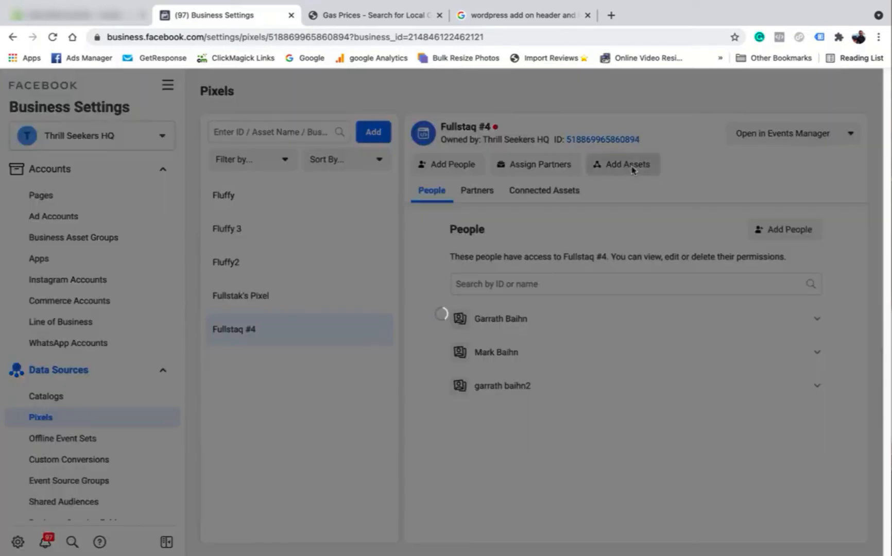
Connect the fullstaq4 ad account to the Fullstaq #4 pixel as an asset
click(632, 166)
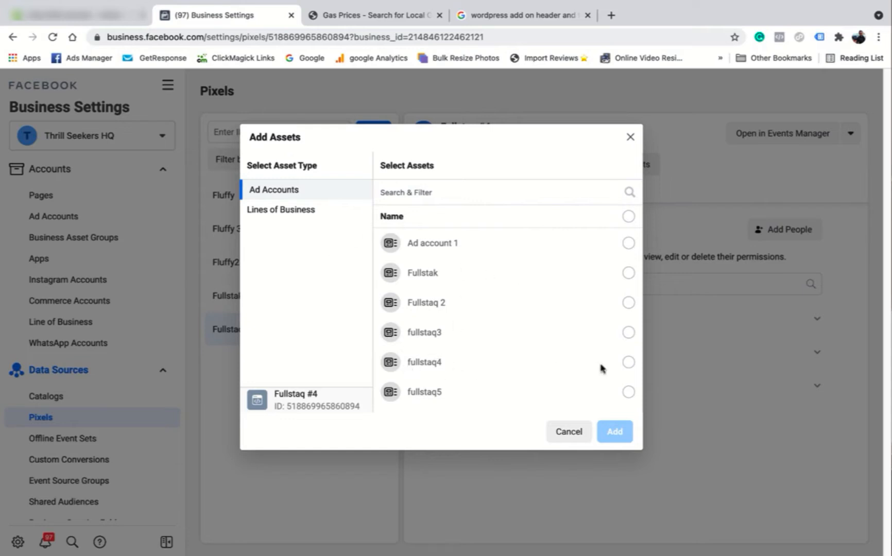
click(629, 362)
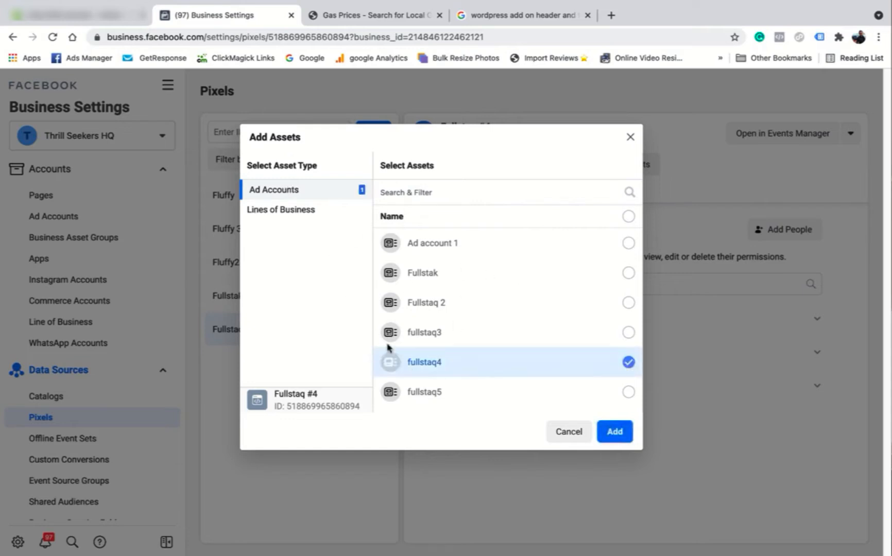
click(622, 431)
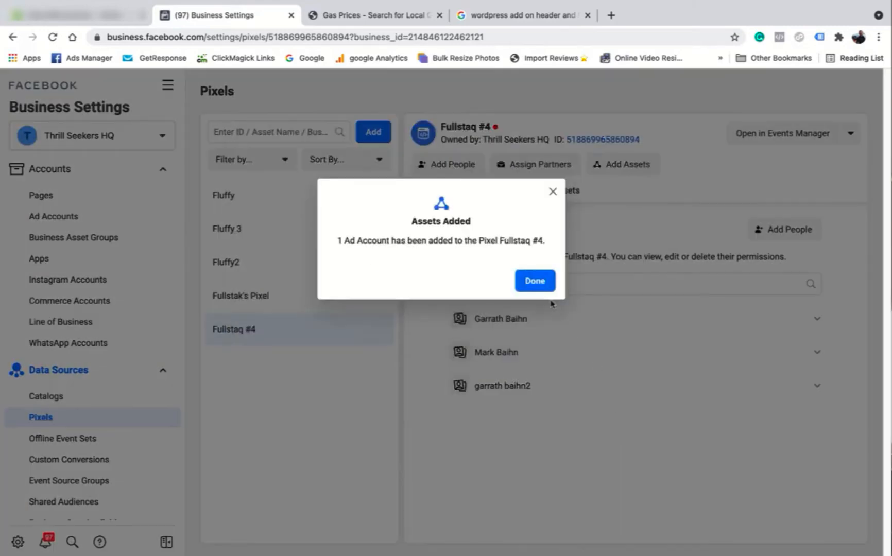
click(534, 281)
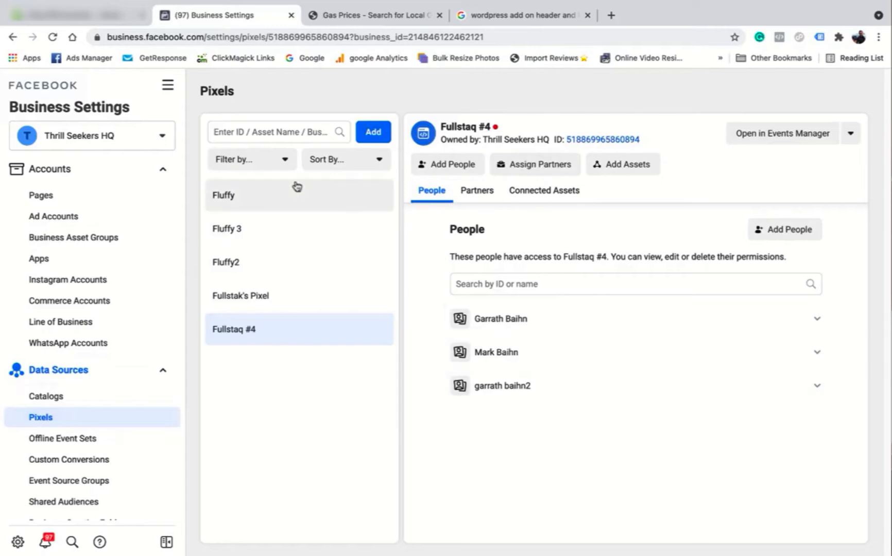
Open Events Manager and switch the data sources view to the fullstaq4 ad account
click(170, 86)
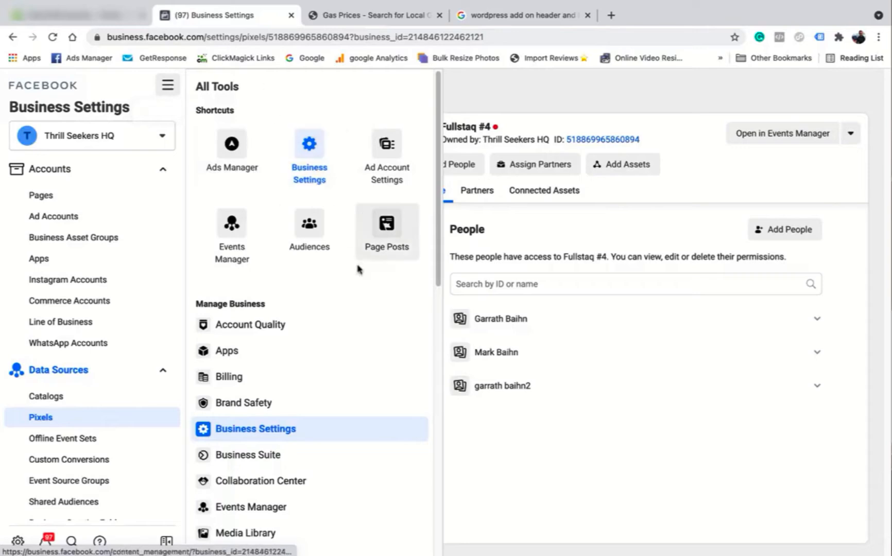
click(233, 227)
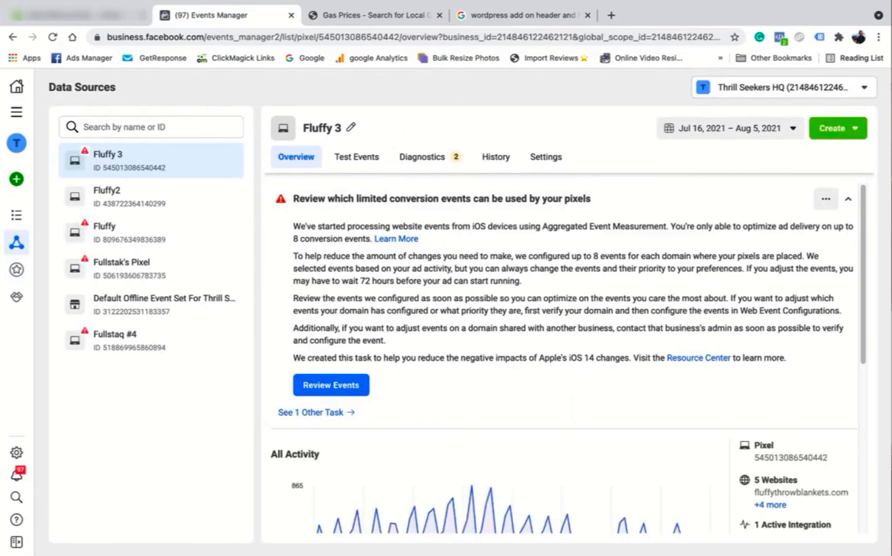
click(866, 89)
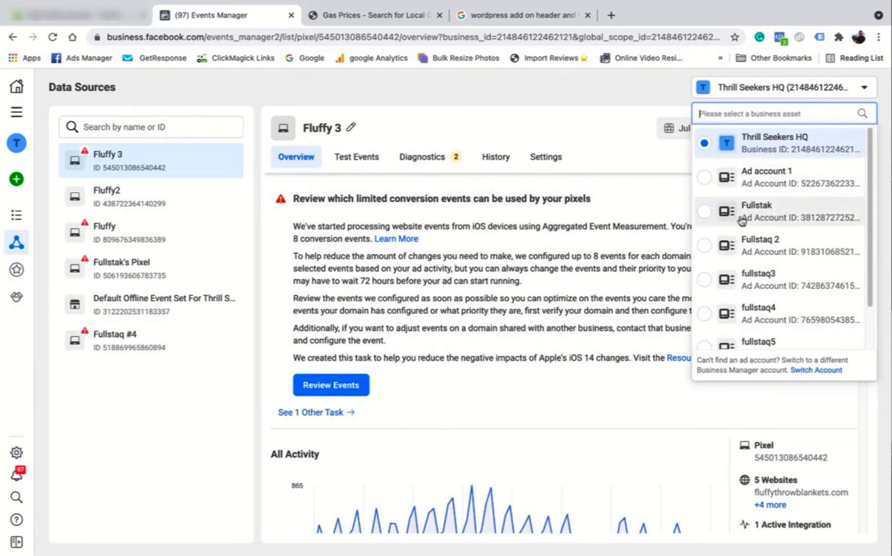
click(797, 315)
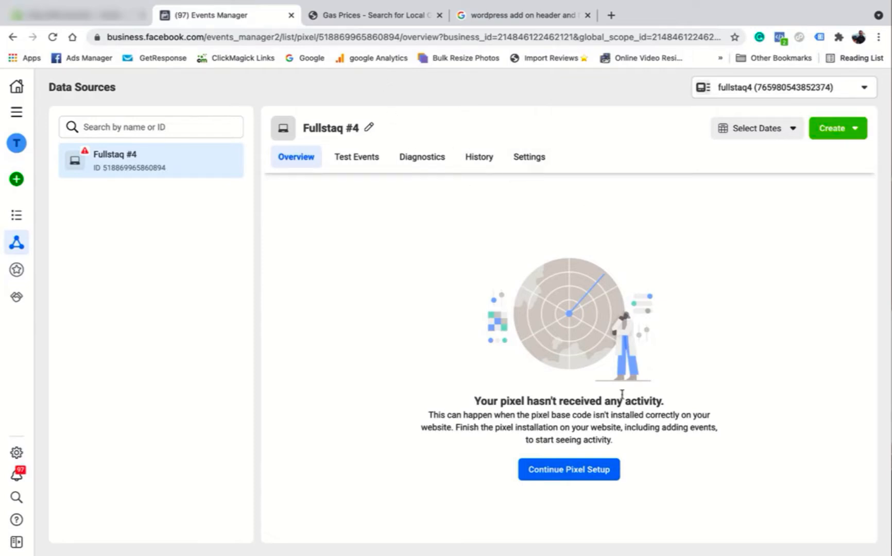
Continue the Fullstaq #4 setup with the Facebook Pixel connection method and manual code installation, and copy the base code
click(581, 471)
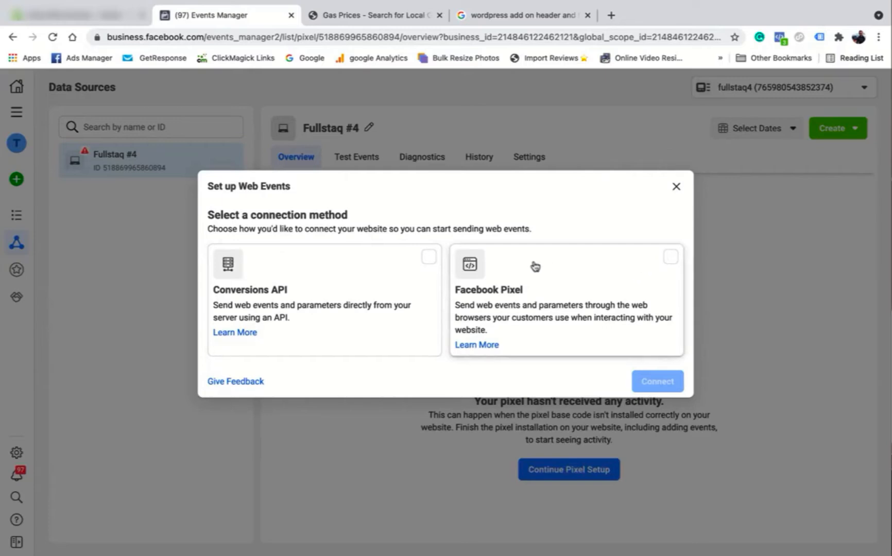
click(674, 259)
click(659, 381)
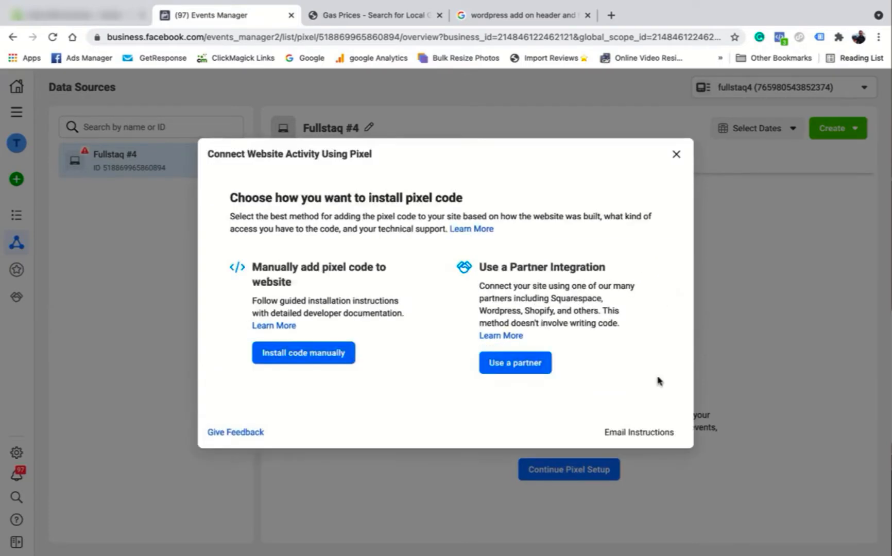
click(333, 351)
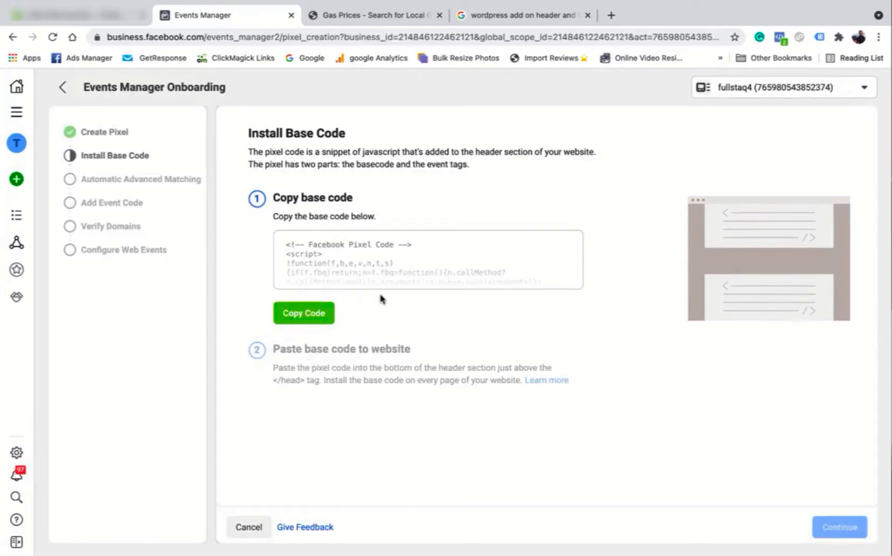
click(309, 314)
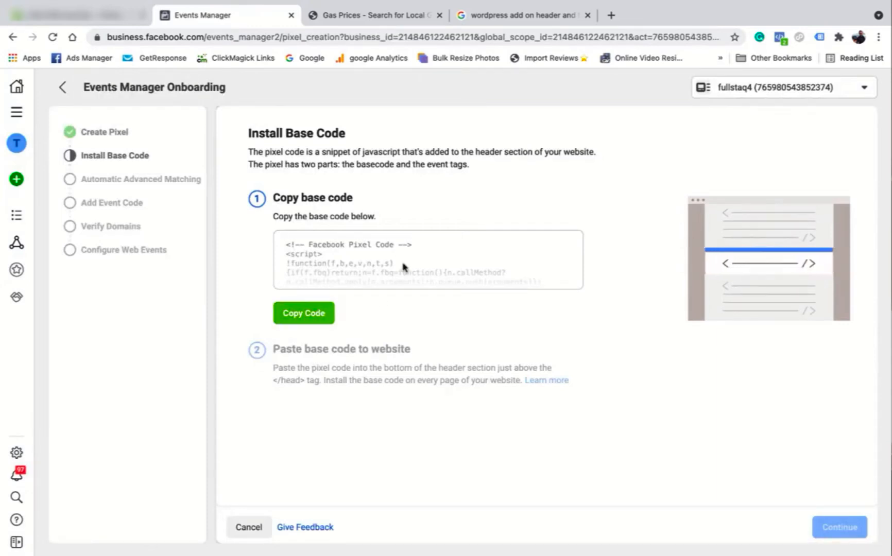
click(308, 316)
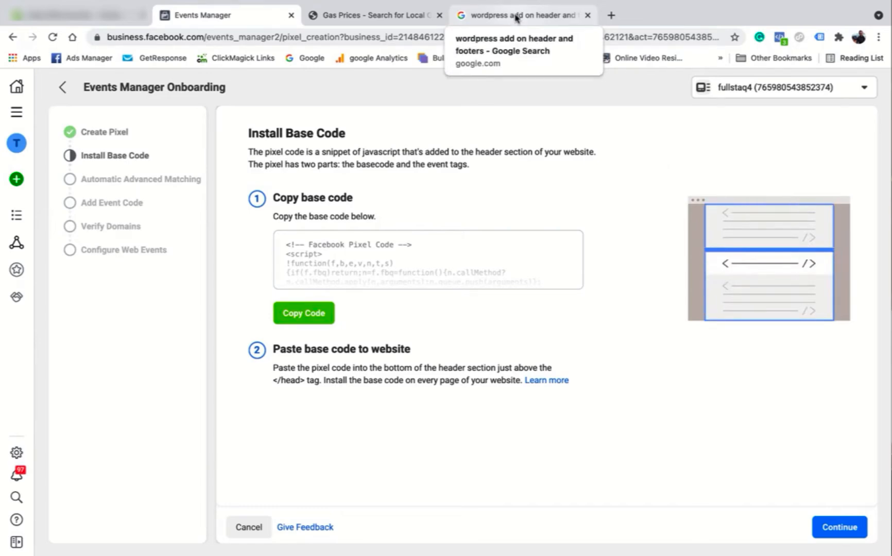
Review the Google results on WordPress header and footer add-ons for a plugin that can hold the pixel base code
click(516, 18)
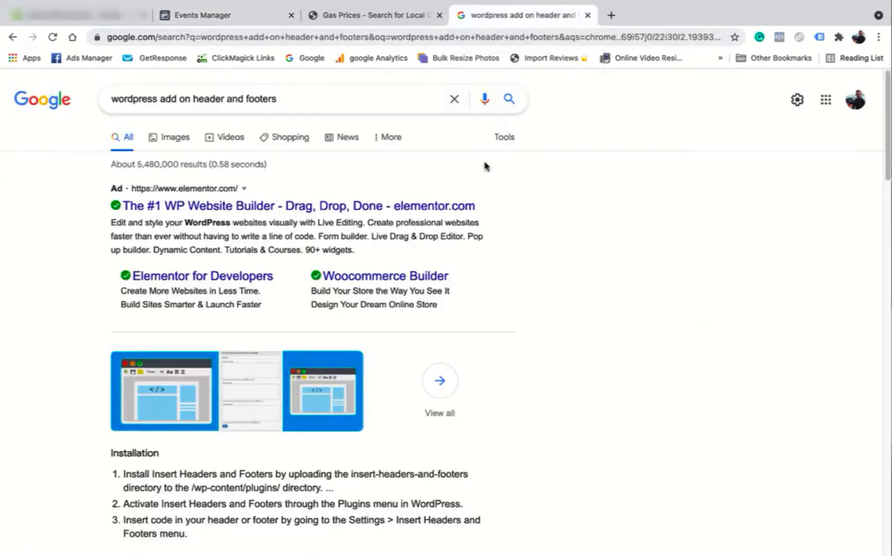
scroll(449, 183, down, 3)
scroll(448, 182, up, 3)
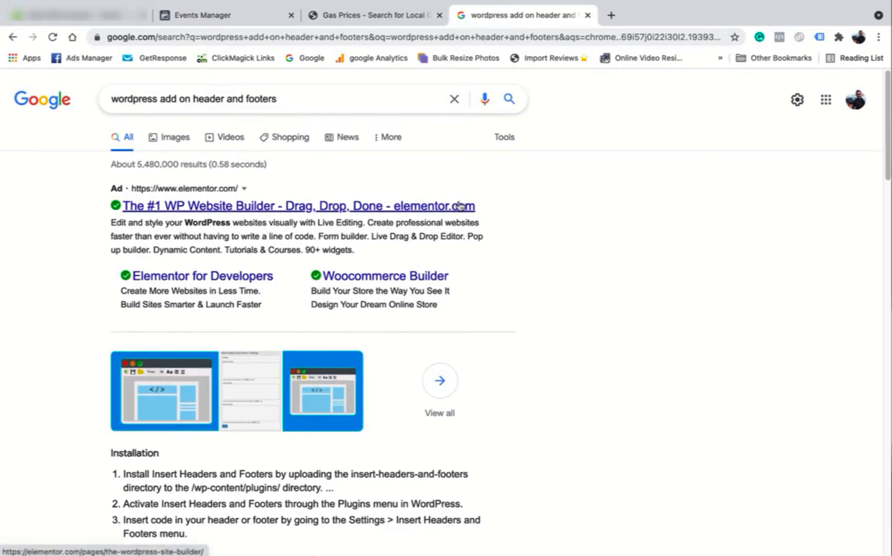
scroll(261, 245, down, 2)
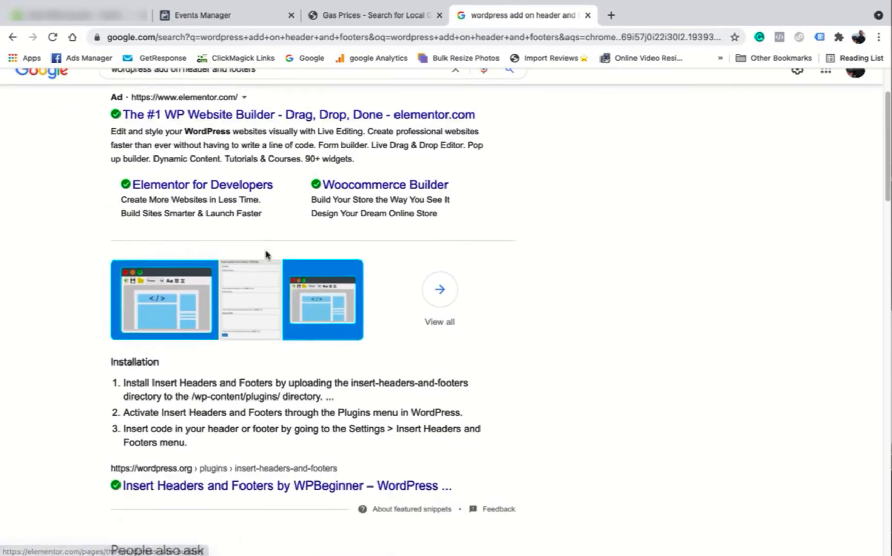
scroll(371, 254, down, 2)
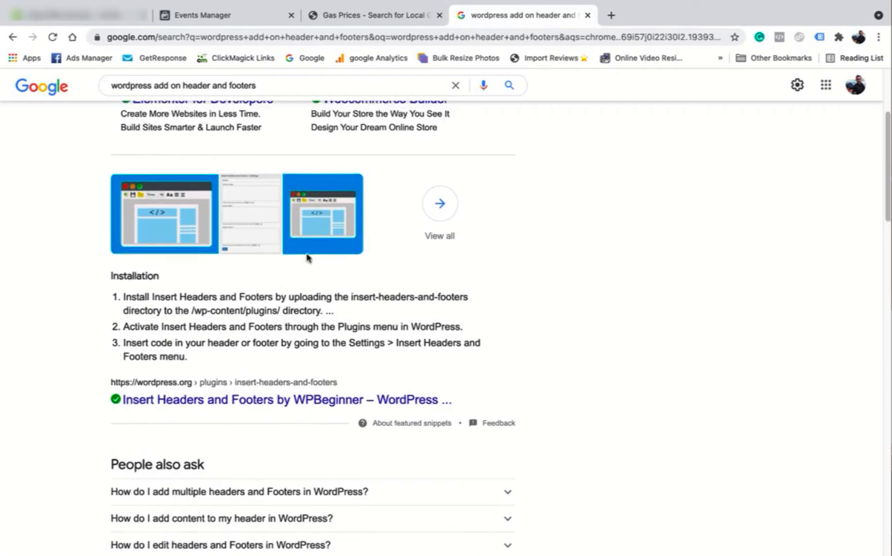
scroll(309, 260, up, 1)
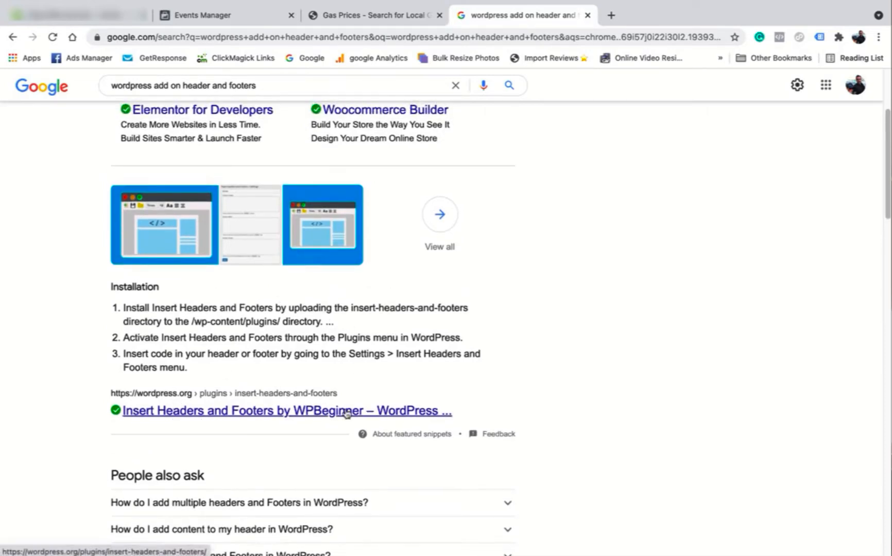
scroll(341, 340, up, 2)
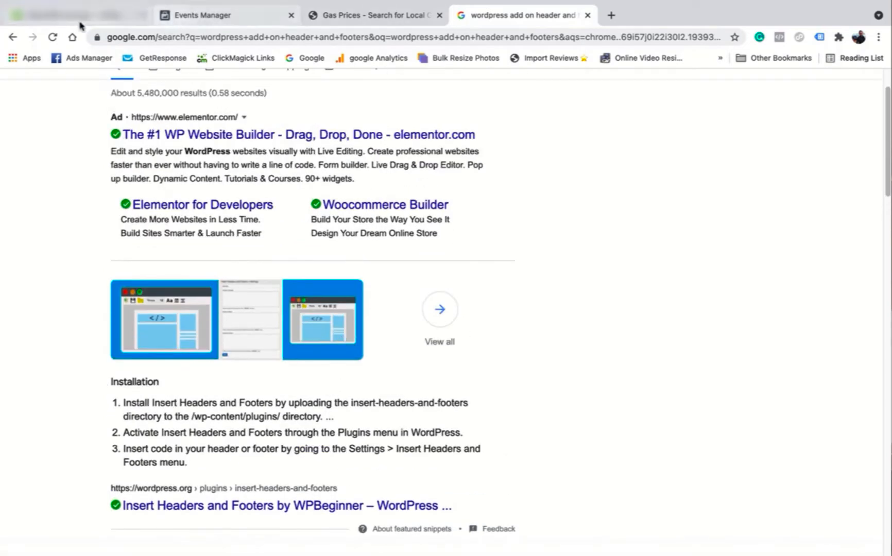
click(251, 22)
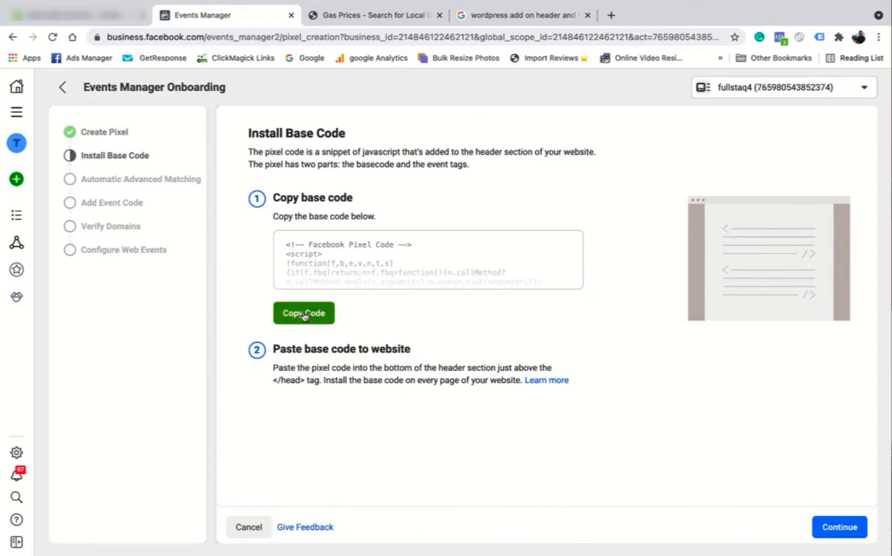
click(507, 20)
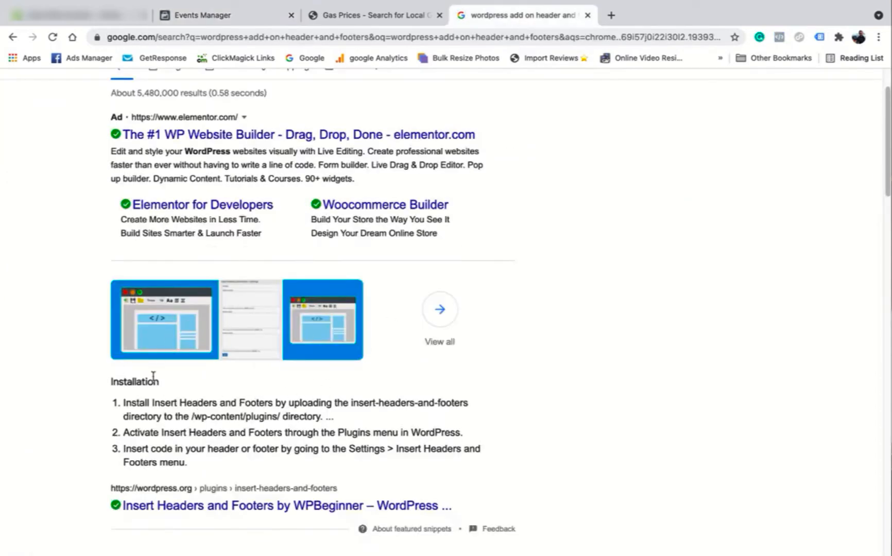
Finish reviewing the WordPress add-on results, close that search page and return to the base code page in Events Manager
scroll(412, 241, down, 4)
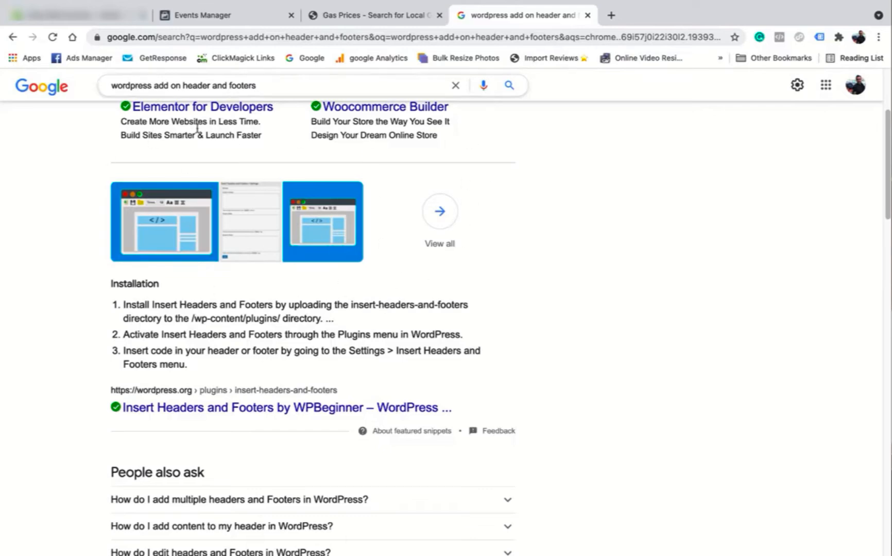
scroll(309, 299, up, 3)
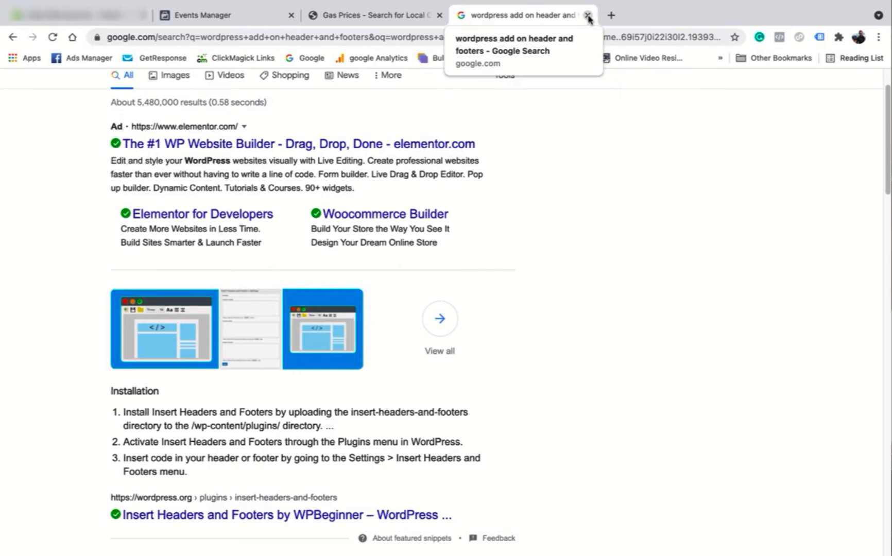
click(588, 16)
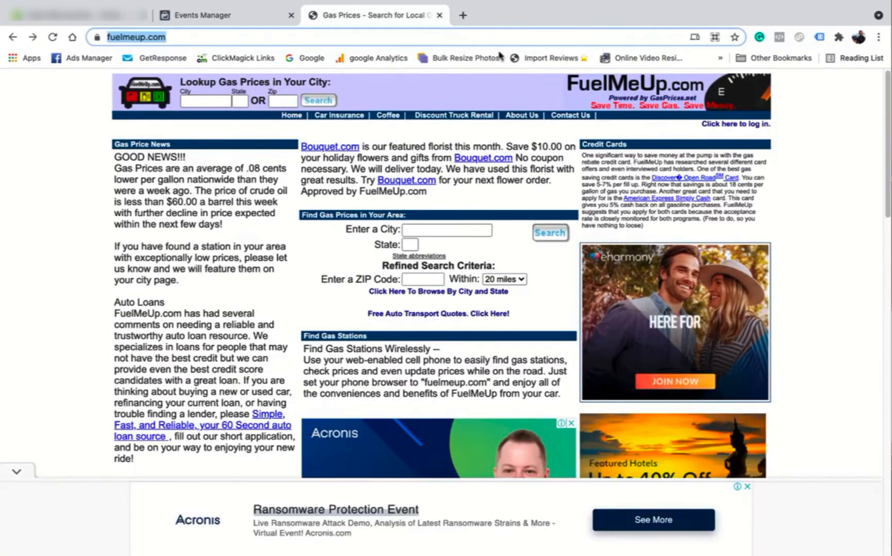
click(193, 15)
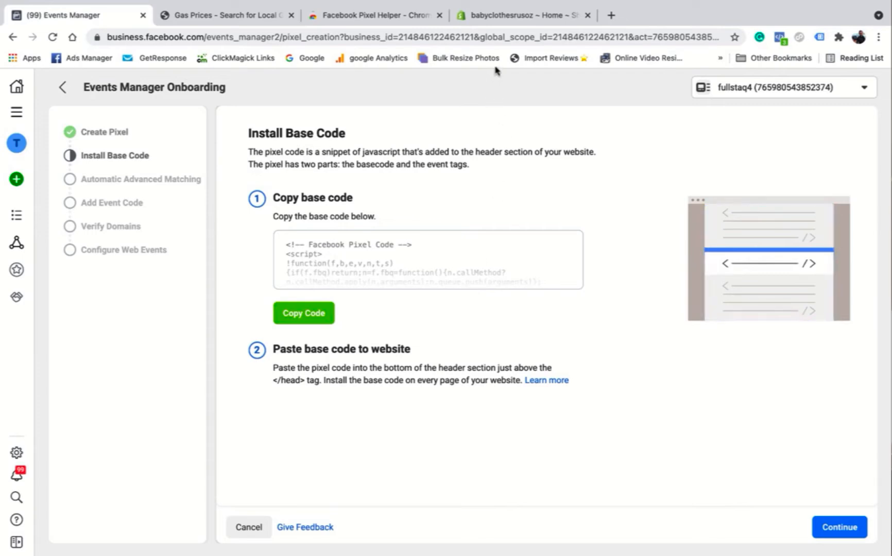
Switch to the babyclothesrusoz Shopify admin and find the Facebook Pixel section in the Online Store preferences
click(520, 23)
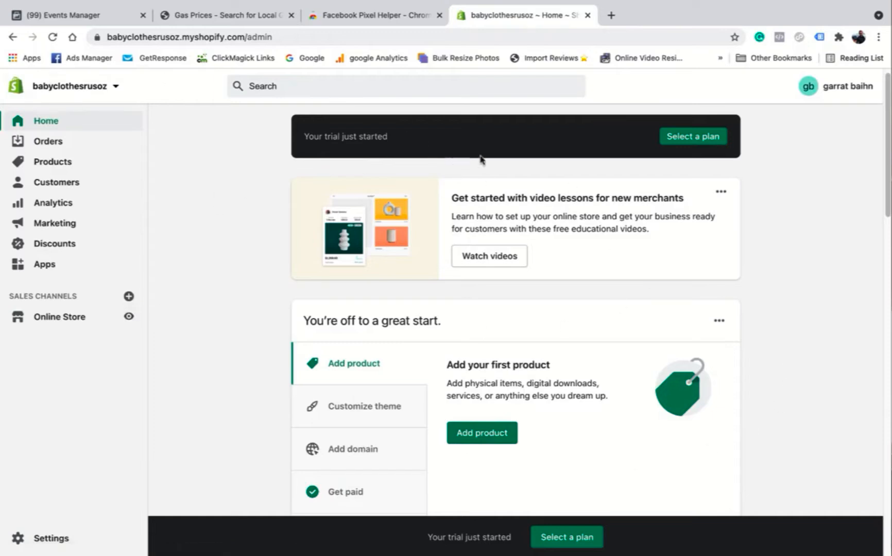
click(65, 318)
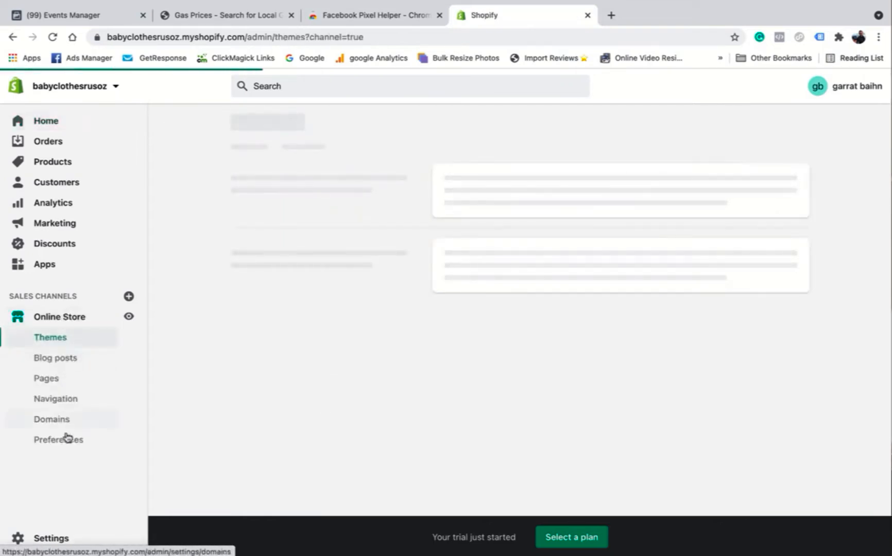
click(66, 441)
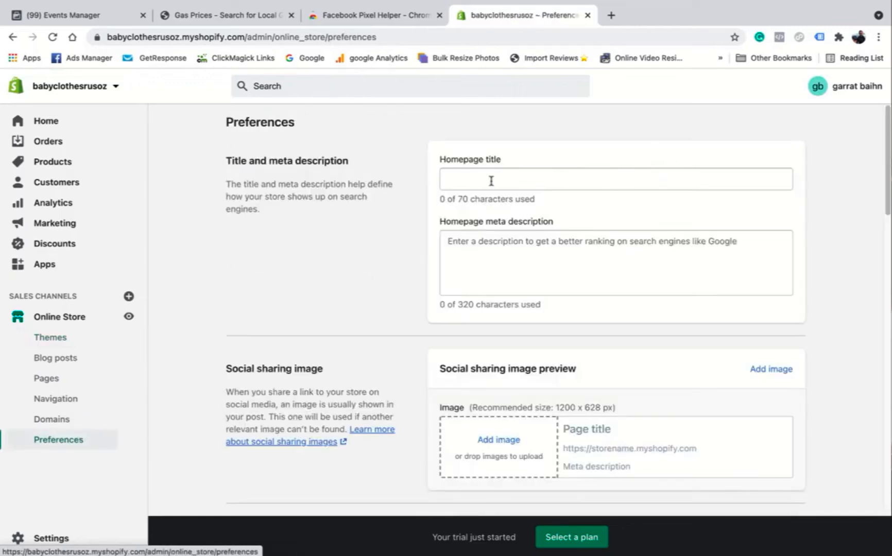
scroll(490, 181, down, 5)
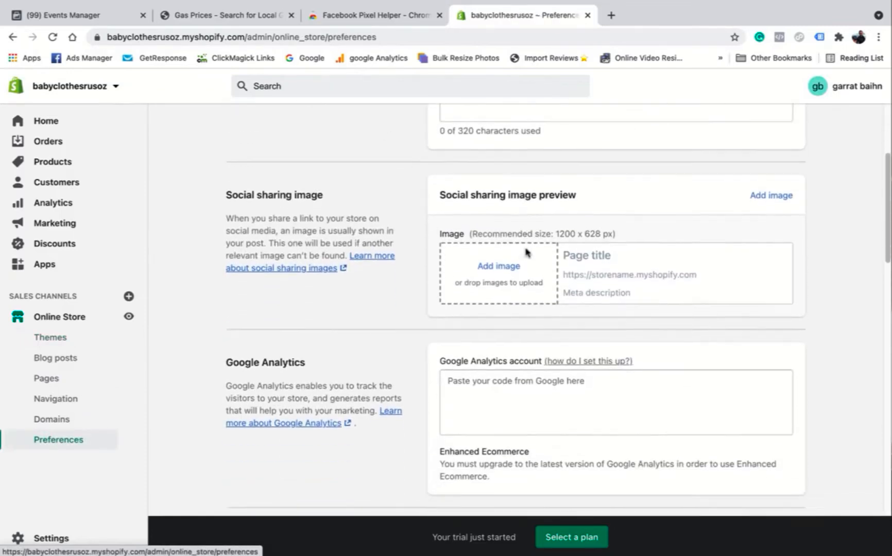
scroll(527, 252, down, 3)
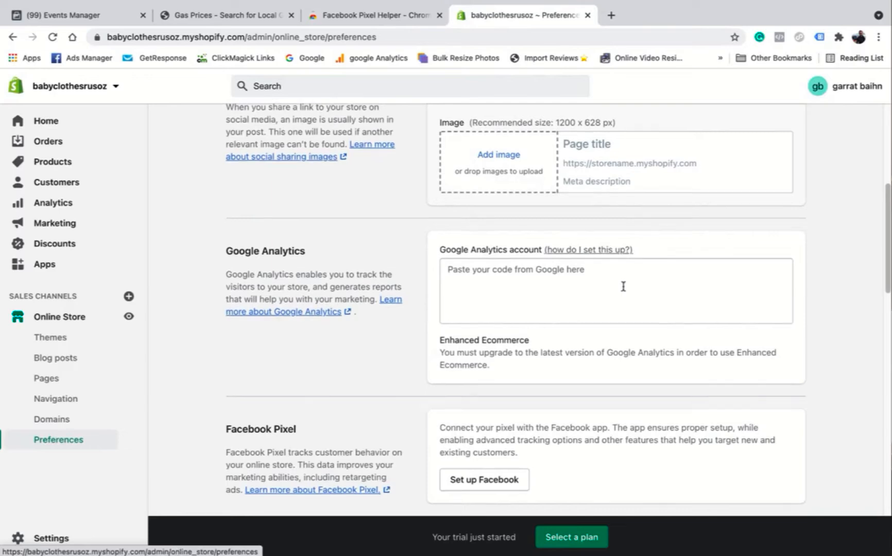
scroll(623, 287, down, 4)
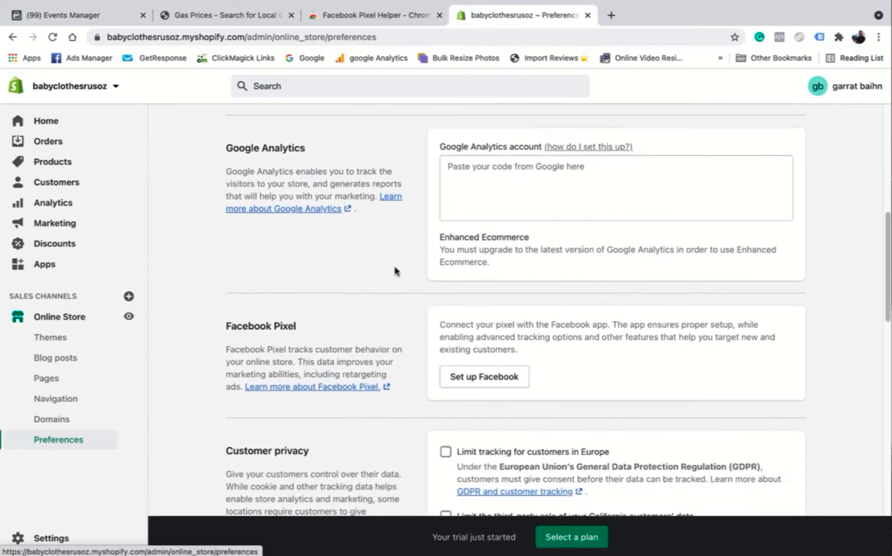
scroll(607, 293, down, 3)
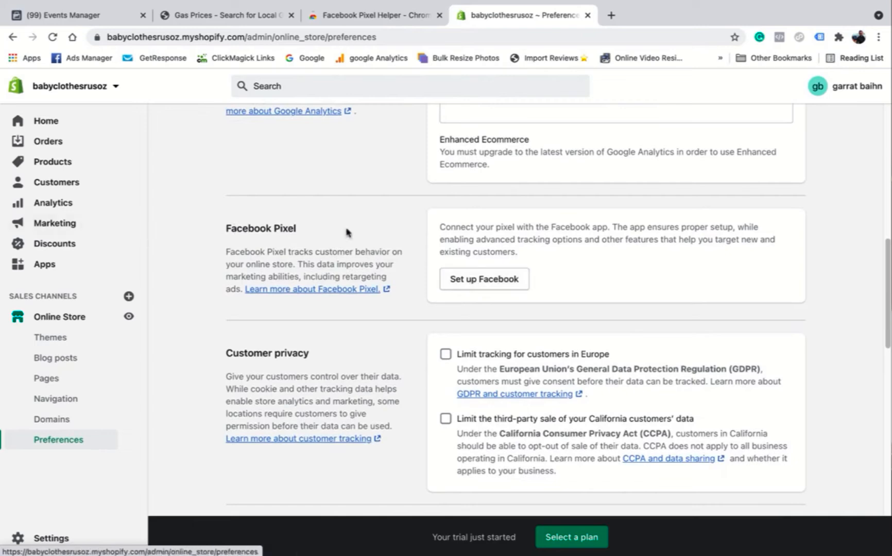
Start the Facebook setup for the pixel and approve the requested permissions to add Facebook as a sales channel
click(470, 282)
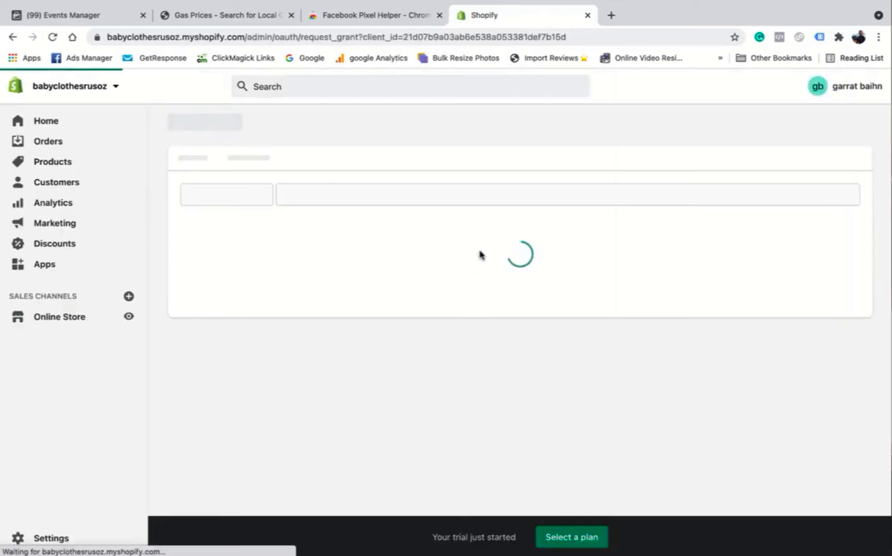
scroll(484, 250, down, 5)
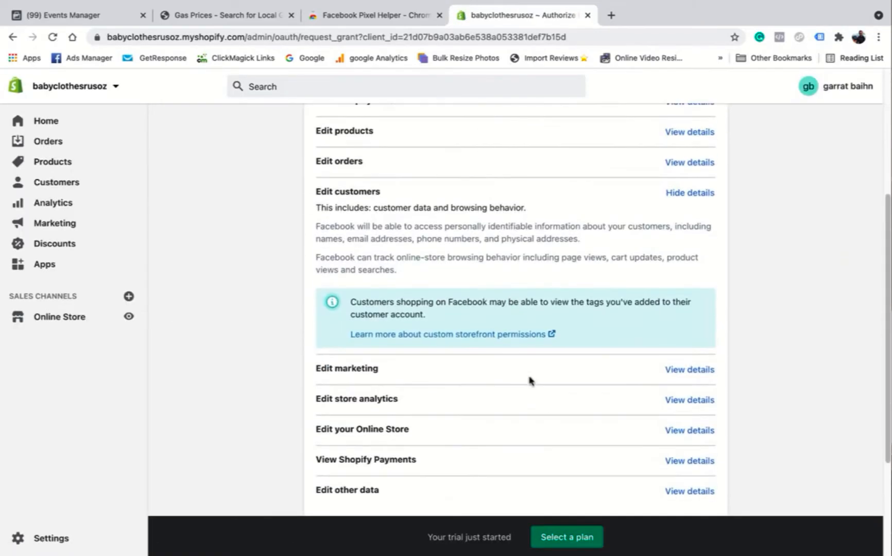
scroll(523, 362, down, 3)
click(685, 426)
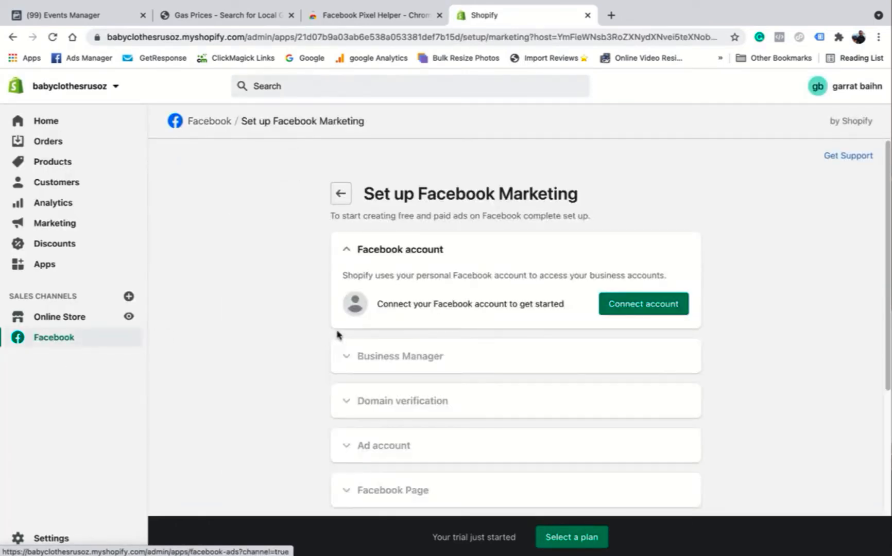
Connect the Facebook account in the Facebook Marketing setup, entering the account password and granting Shopify's requested access
scroll(473, 277, down, 3)
scroll(496, 295, down, 1)
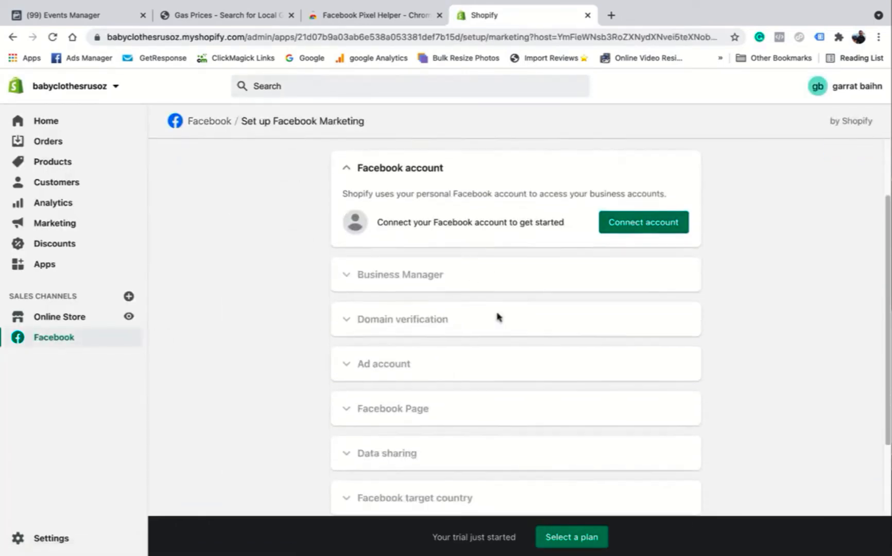
scroll(432, 267, up, 1)
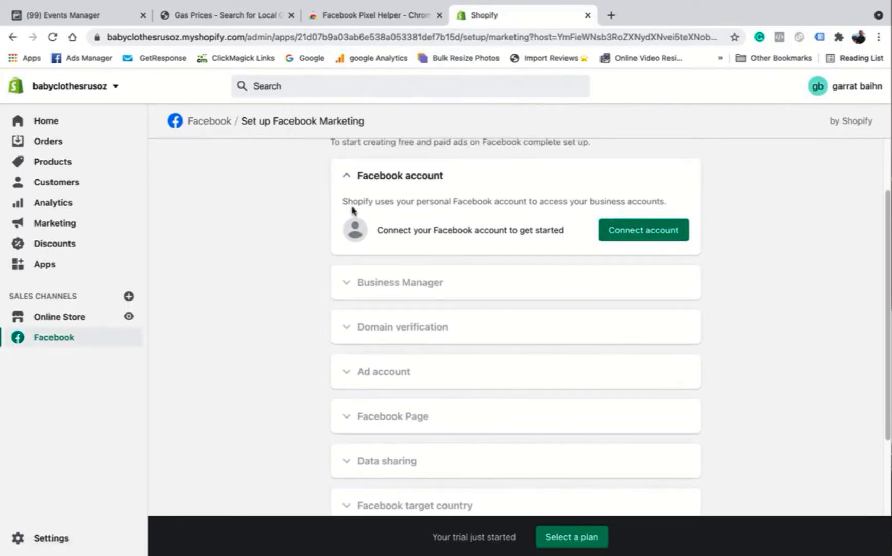
click(639, 231)
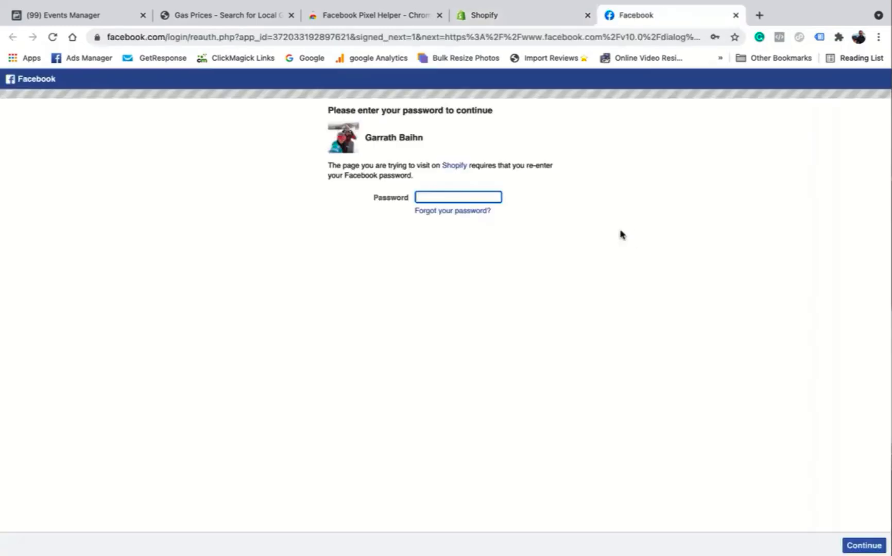
click(446, 197)
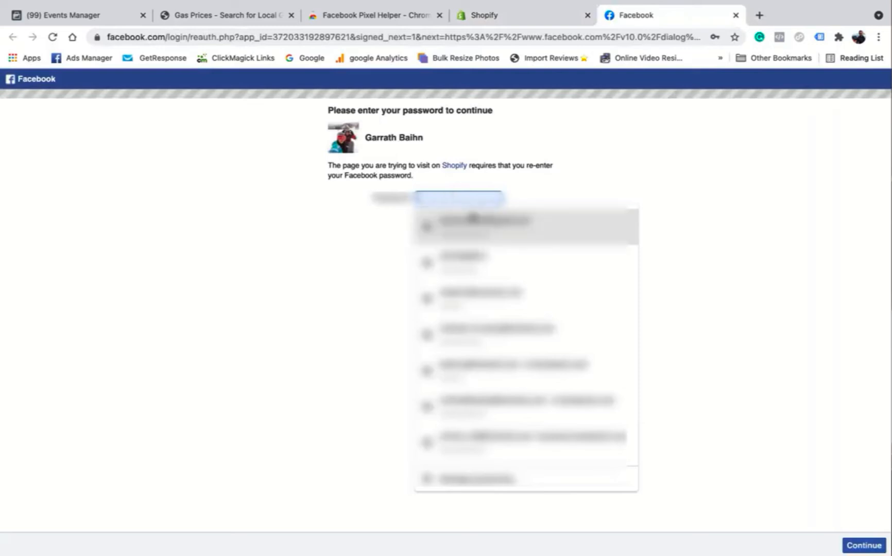
click(470, 216)
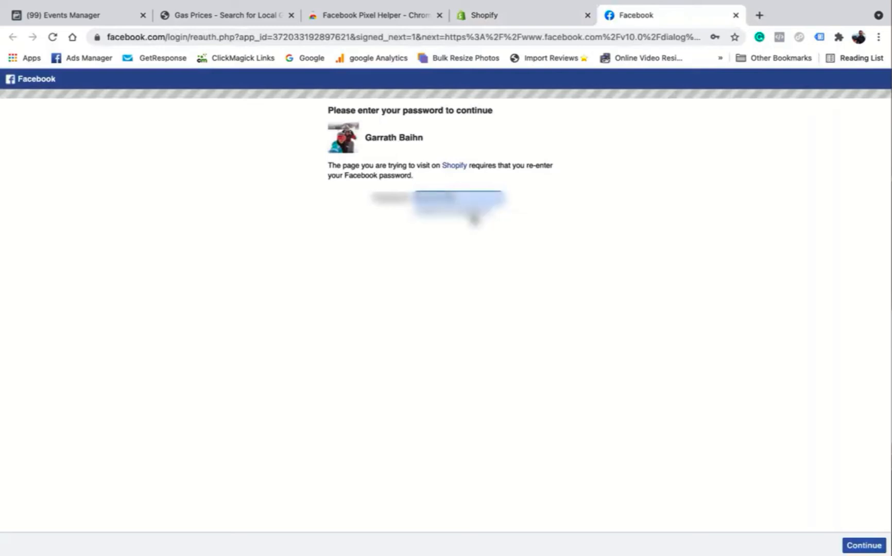
click(876, 547)
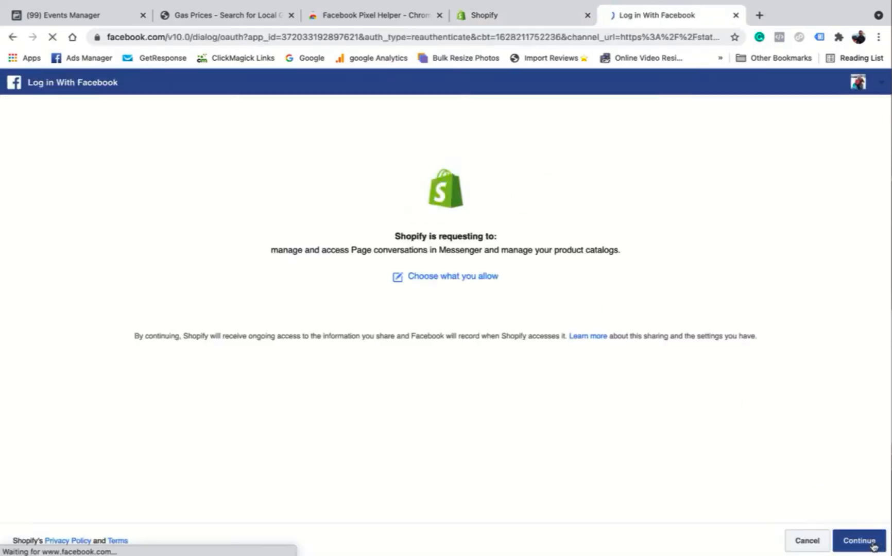
click(863, 539)
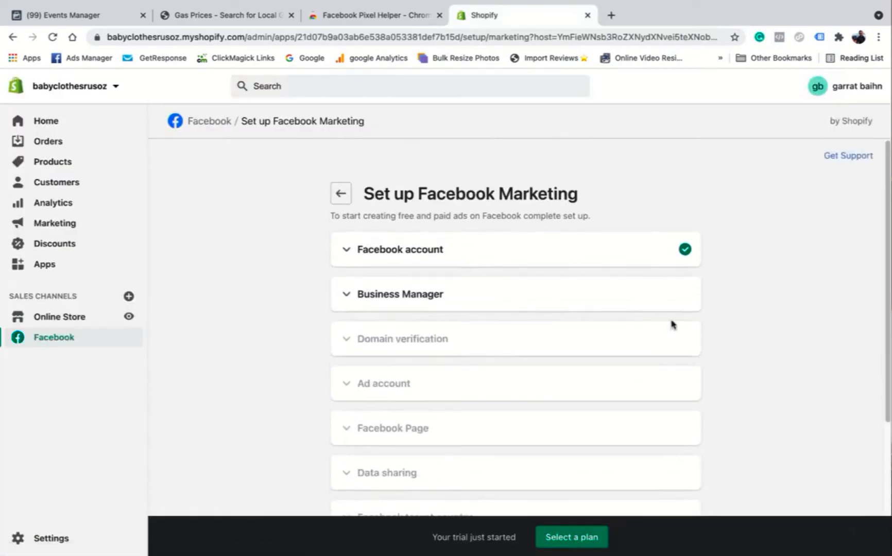
Connect the Thrill Seekers HQ Business Manager to the store's Facebook Marketing setup
click(371, 295)
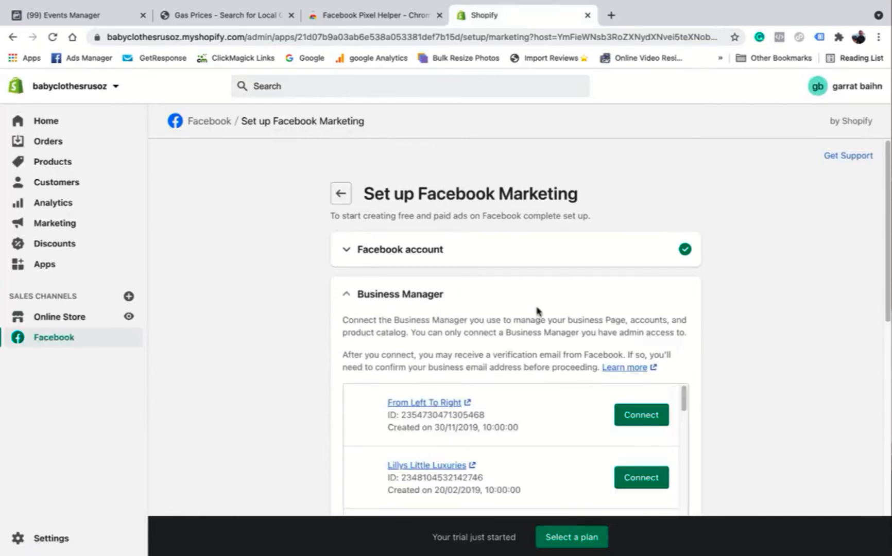
scroll(537, 306, down, 1)
scroll(535, 305, down, 2)
scroll(497, 344, down, 2)
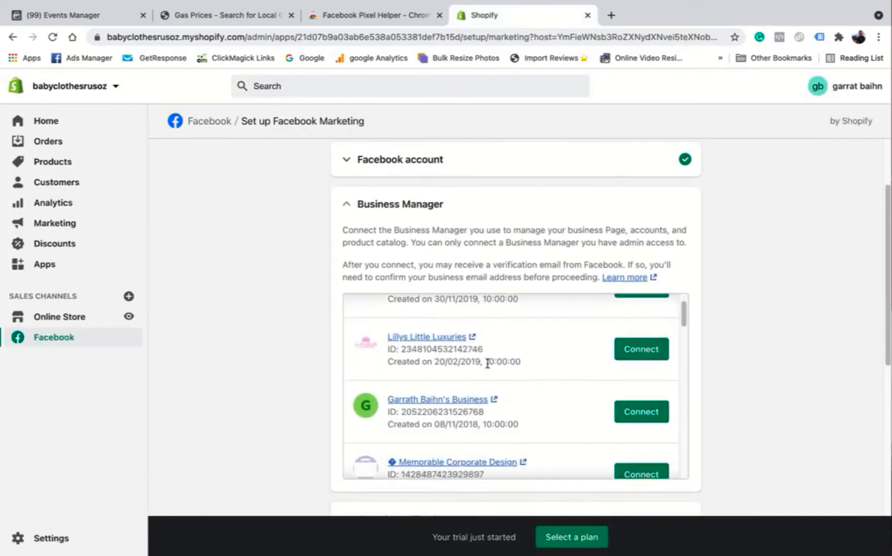
scroll(488, 364, down, 6)
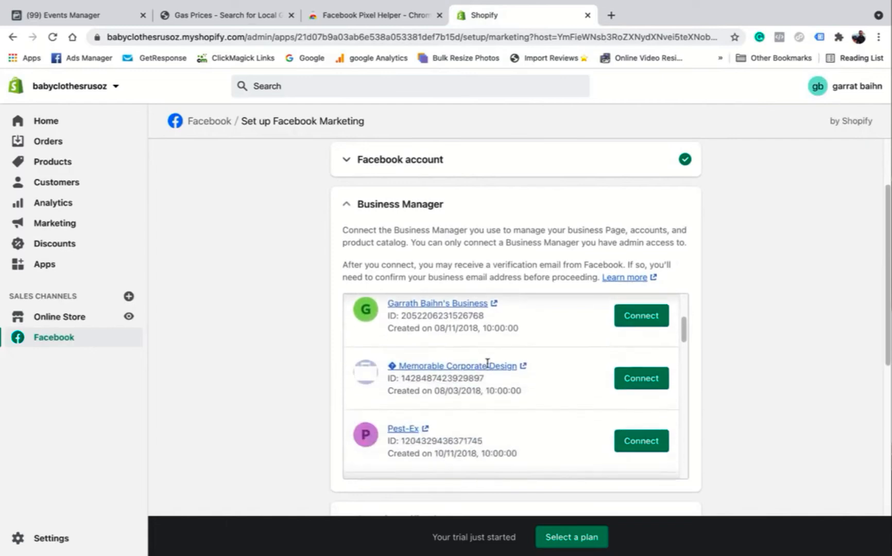
scroll(488, 364, down, 5)
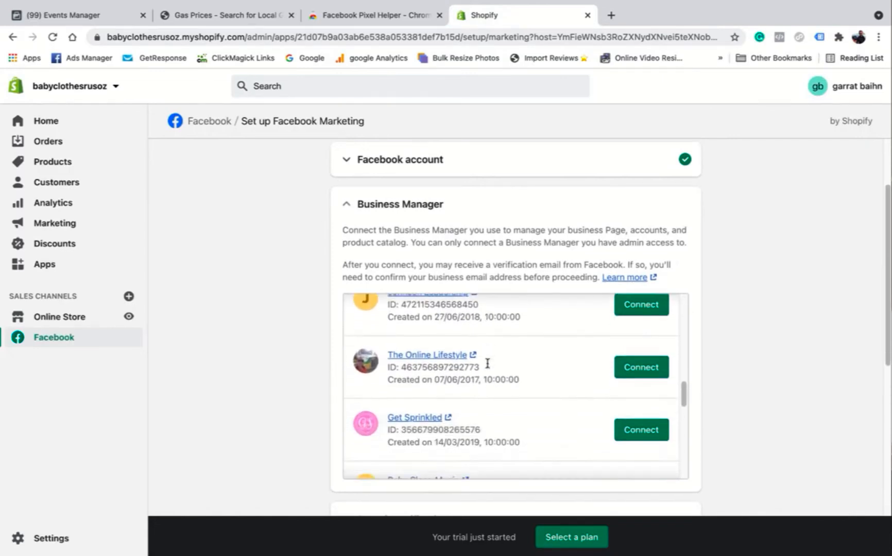
click(639, 435)
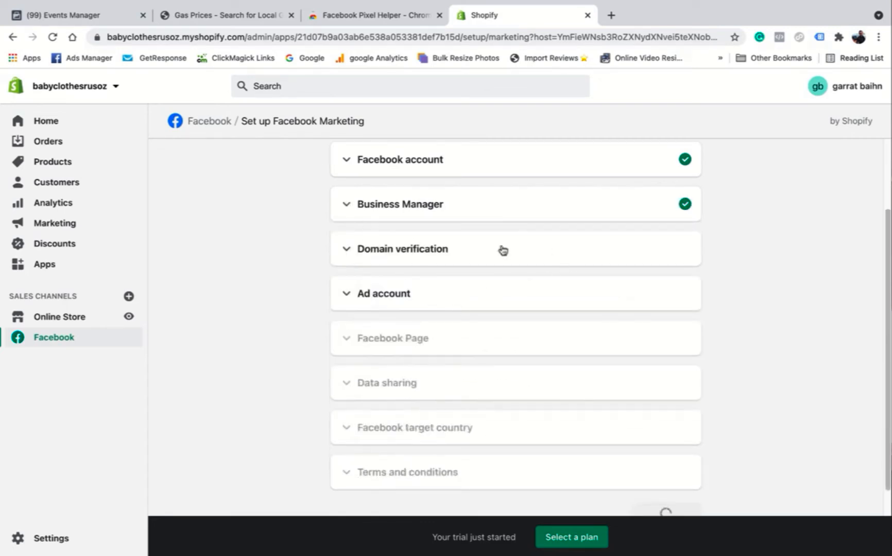
Select babyclothesrusoz.myshopify.com for domain verification and confirm it
click(365, 248)
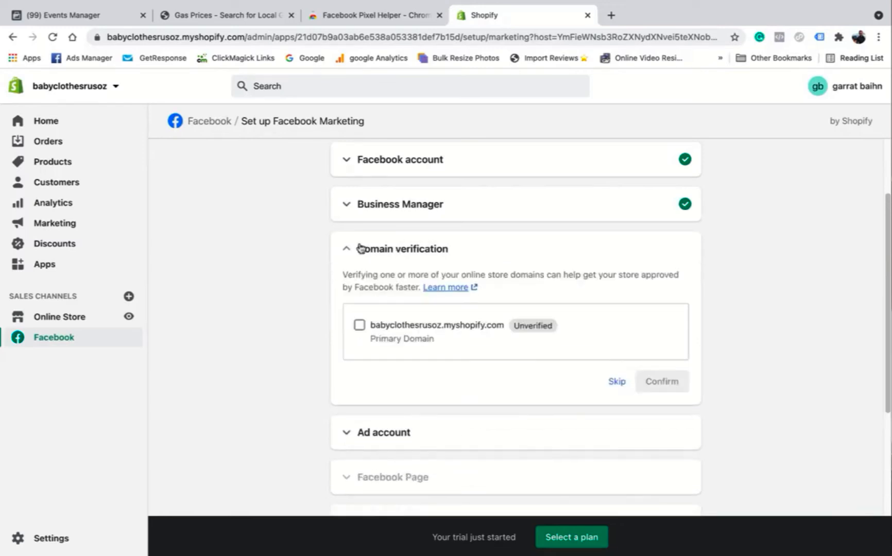
scroll(510, 319, down, 1)
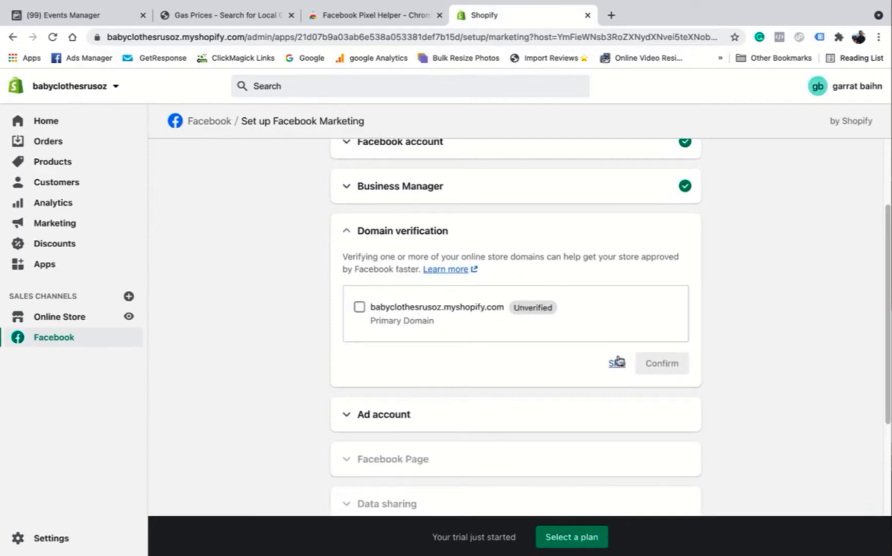
click(360, 308)
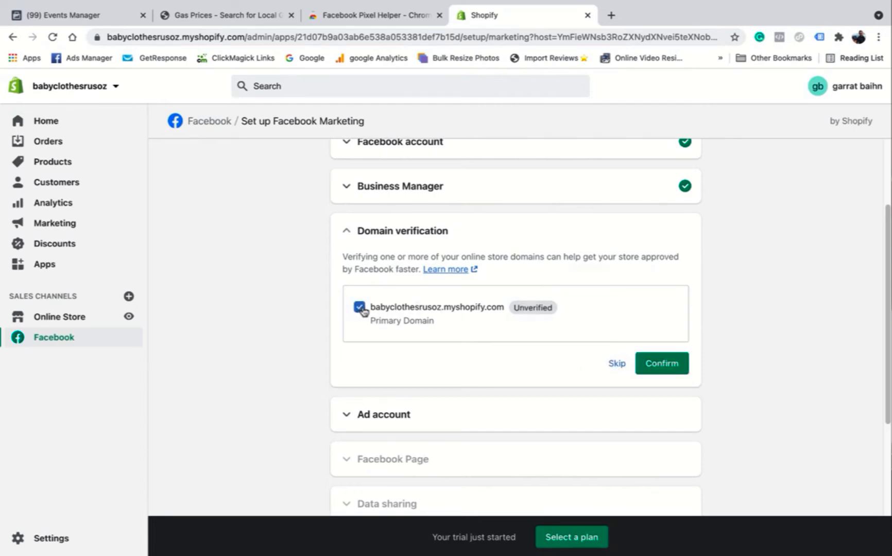
click(666, 368)
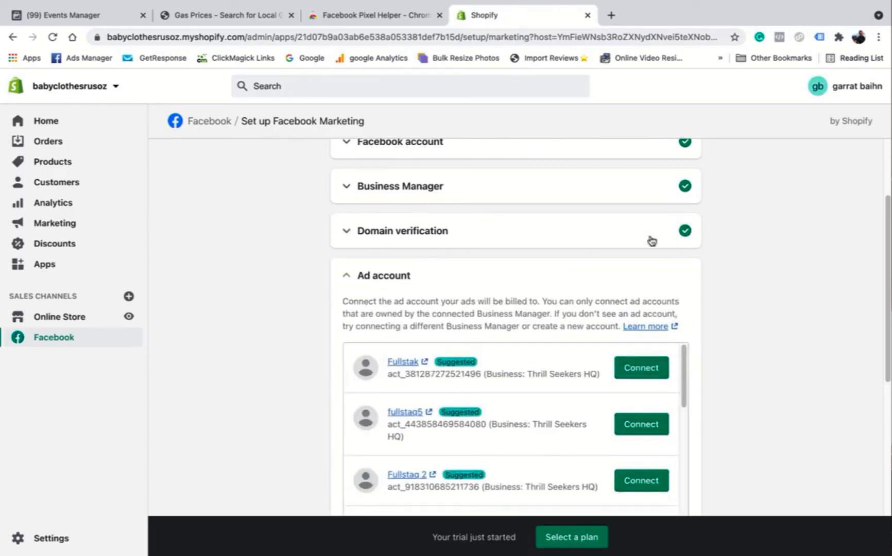
Connect the fullstaq4 ad account in the store's Facebook Marketing setup
scroll(634, 329, down, 2)
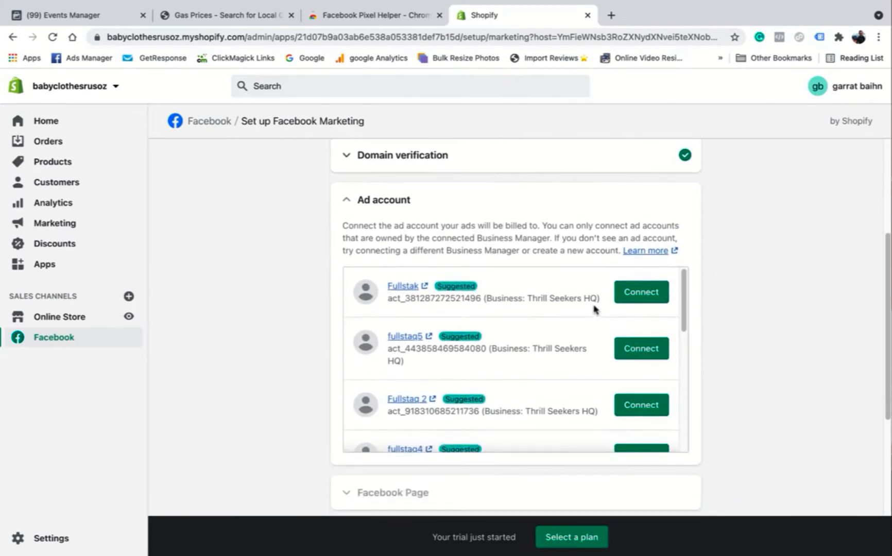
scroll(374, 246, up, 1)
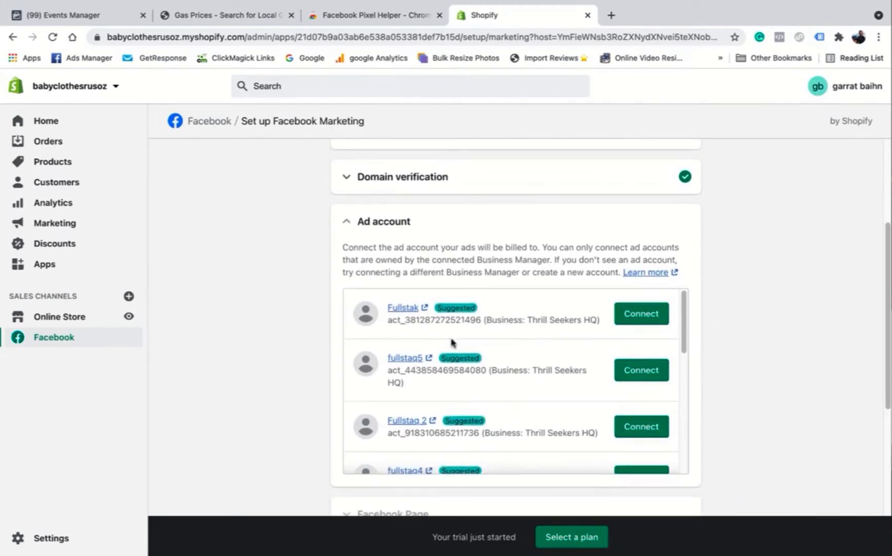
scroll(443, 324, down, 1)
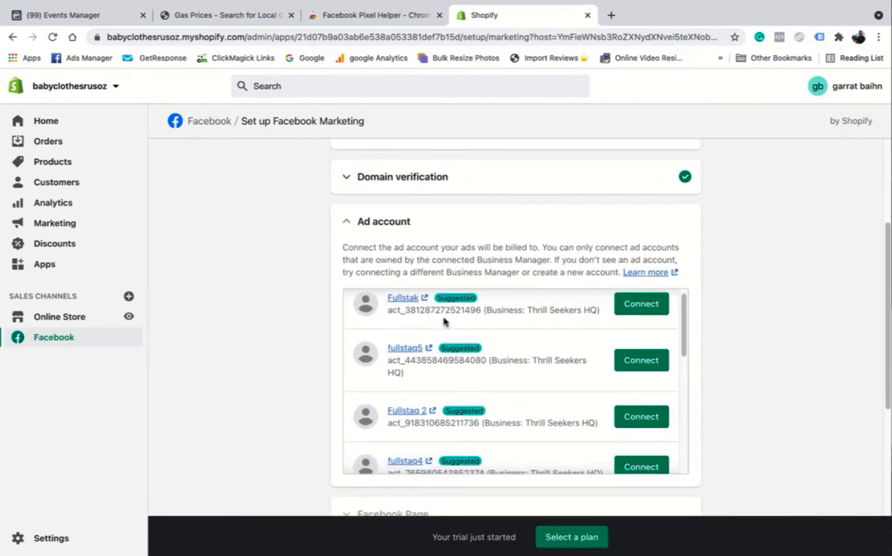
scroll(364, 303, up, 1)
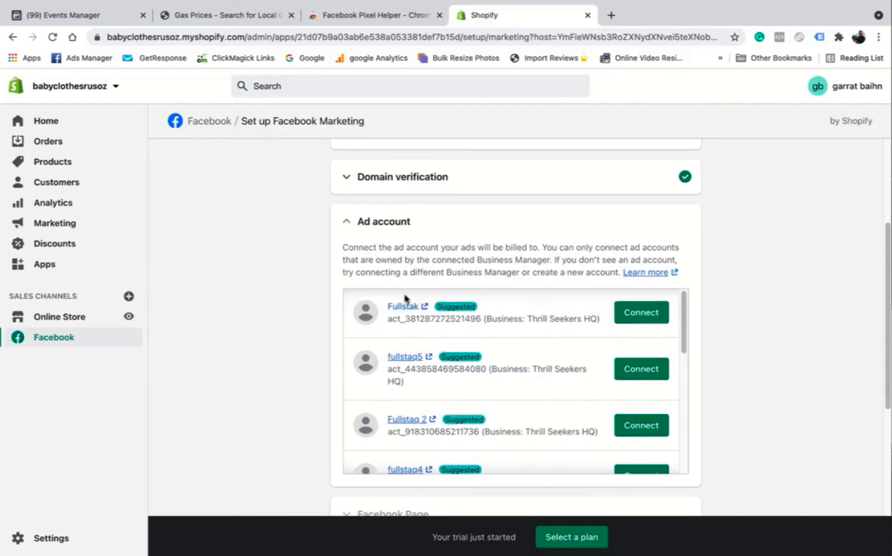
scroll(428, 313, down, 3)
click(637, 386)
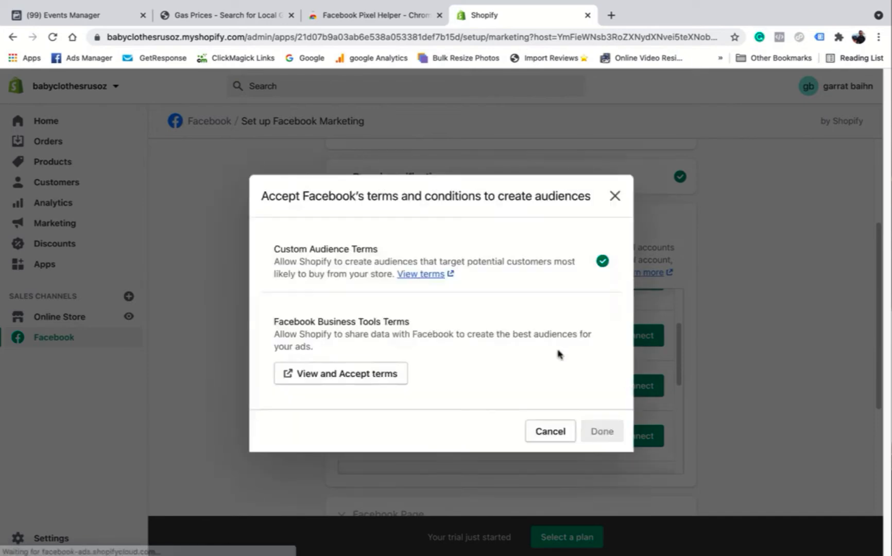
Accept the Facebook Business Tools Terms for the fullstaq4 ad account and complete the terms dialog in Shopify
click(355, 374)
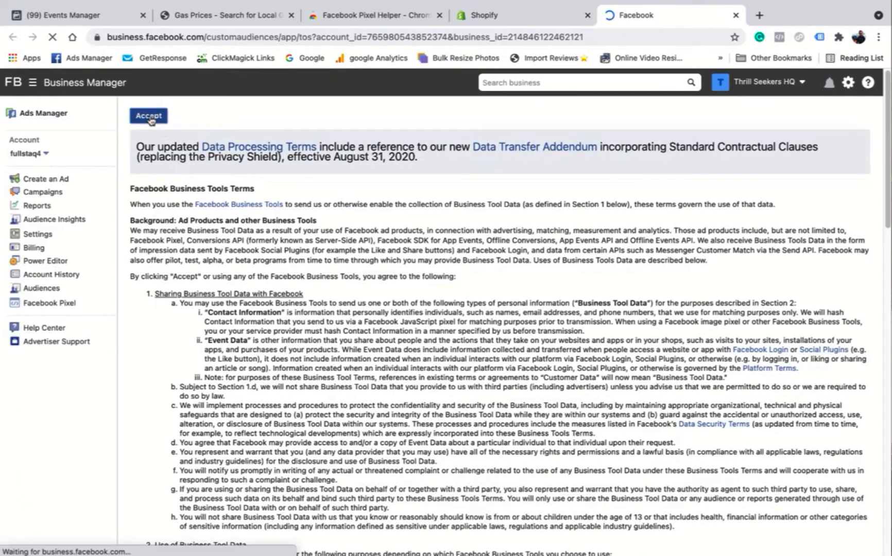
click(149, 115)
scroll(446, 170, down, 15)
scroll(444, 168, up, 15)
mouse_move(746, 4)
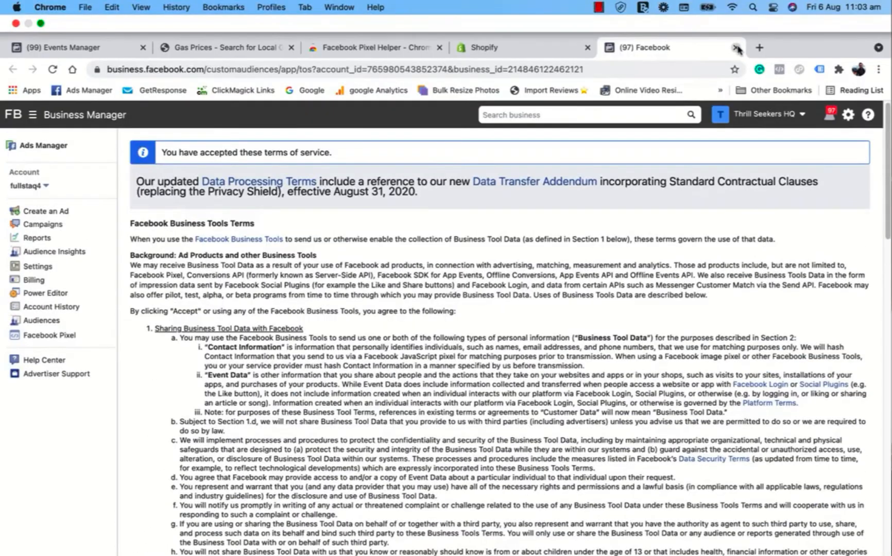
click(738, 48)
click(613, 418)
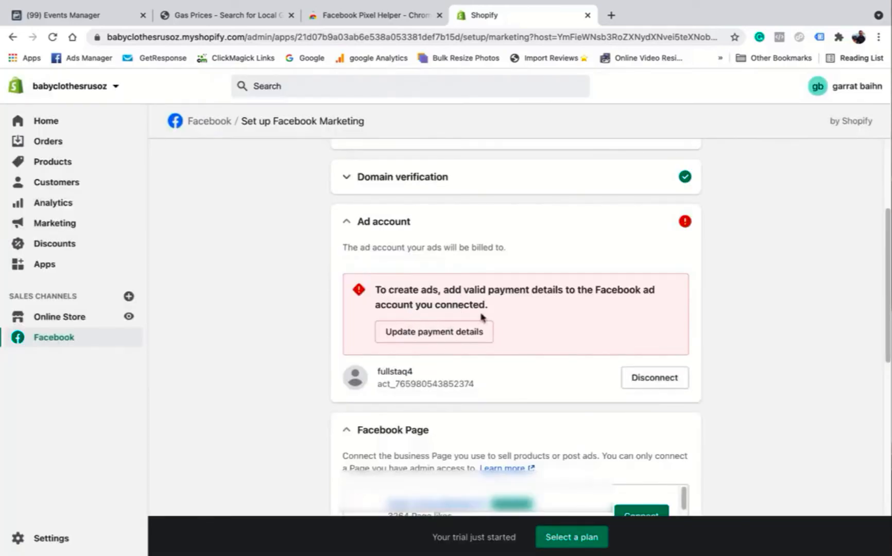
Connect the Baby Clothes R-us Australia page as the store's Facebook Page
scroll(470, 298, down, 3)
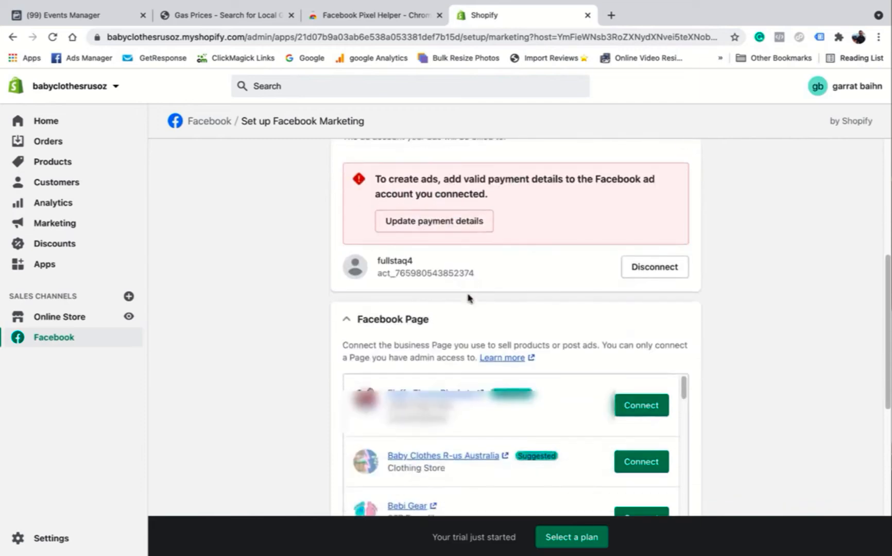
scroll(466, 297, down, 2)
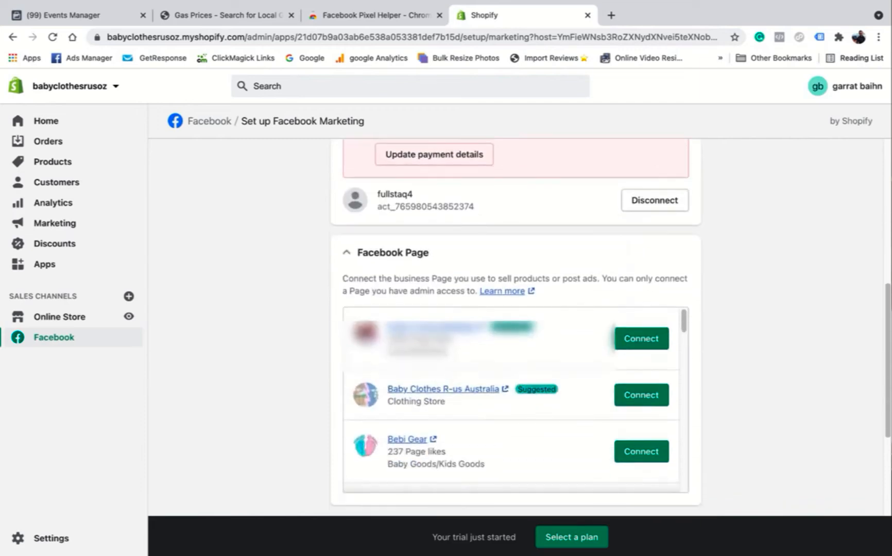
click(637, 398)
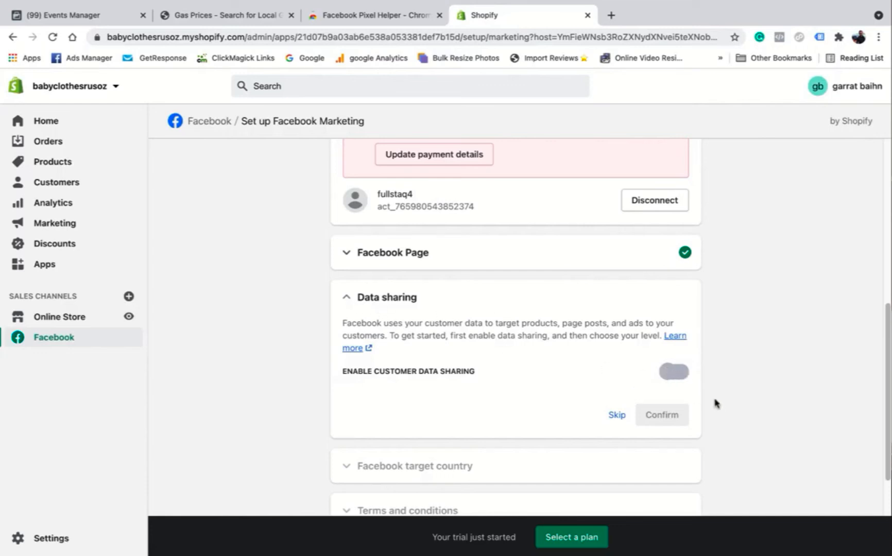
Enable customer data sharing and select Australia as the Facebook target country
click(676, 380)
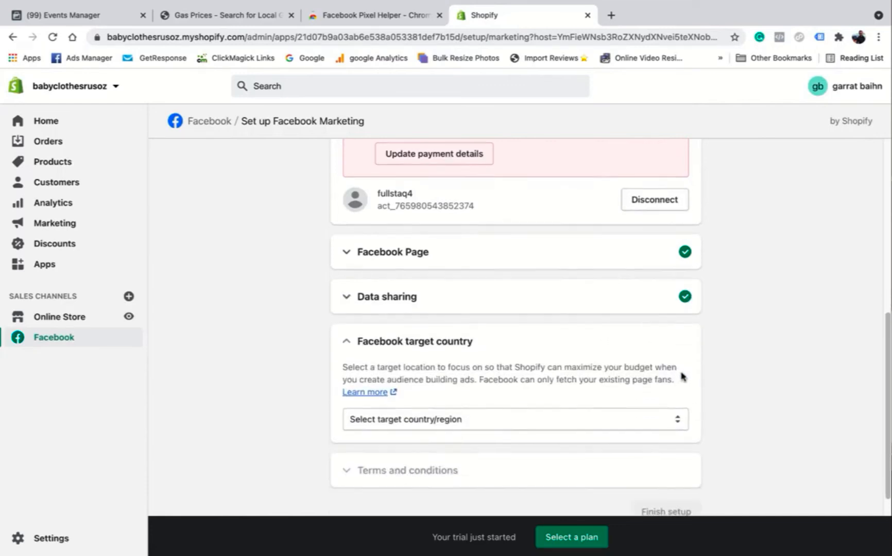
click(655, 393)
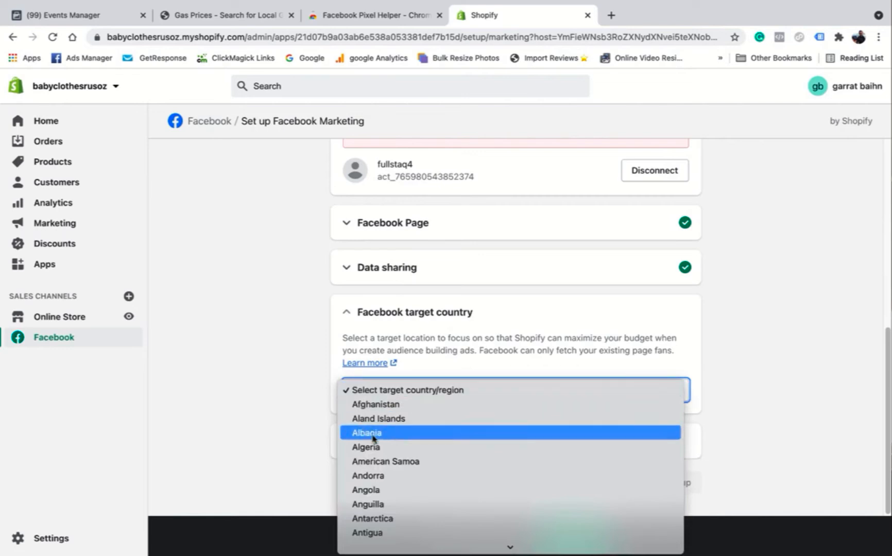
scroll(394, 514, down, 2)
scroll(386, 511, down, 1)
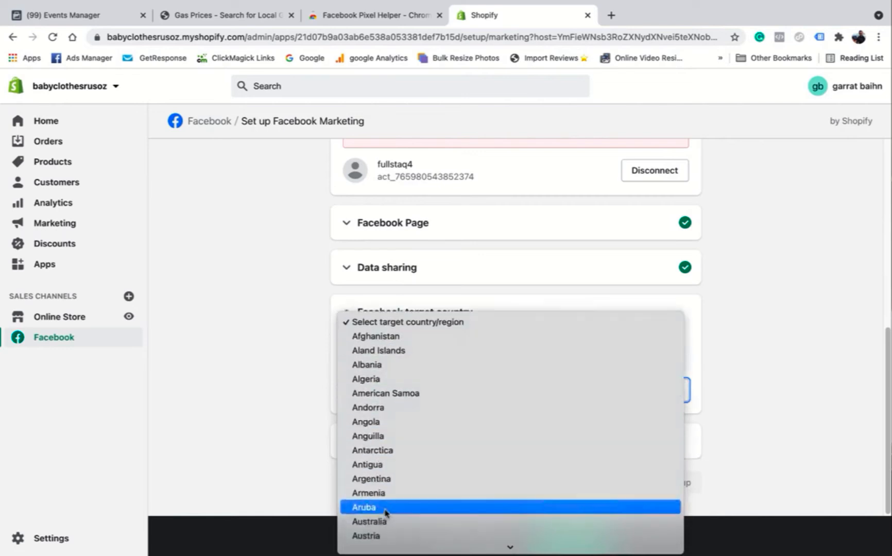
click(385, 523)
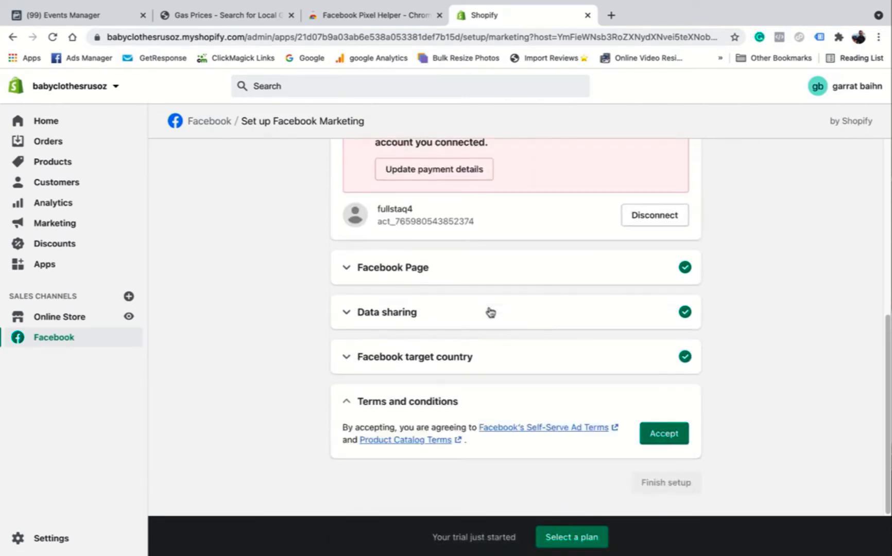
Reopen the data sharing settings and set the sharing level to Maximum
click(346, 313)
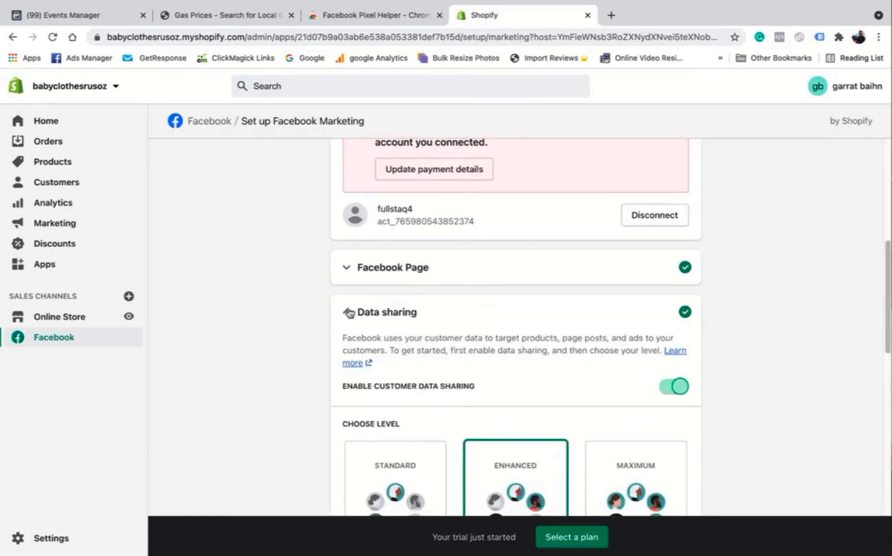
click(348, 313)
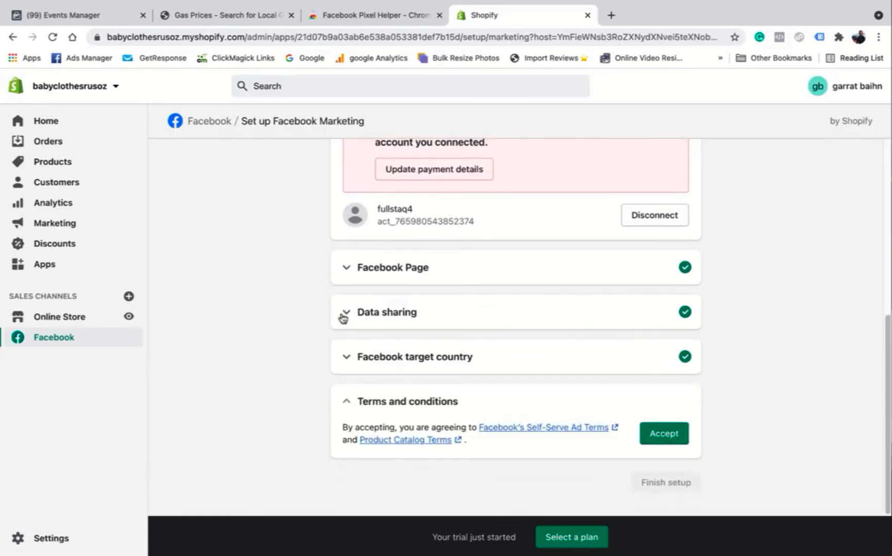
click(346, 315)
scroll(384, 323, down, 2)
click(637, 408)
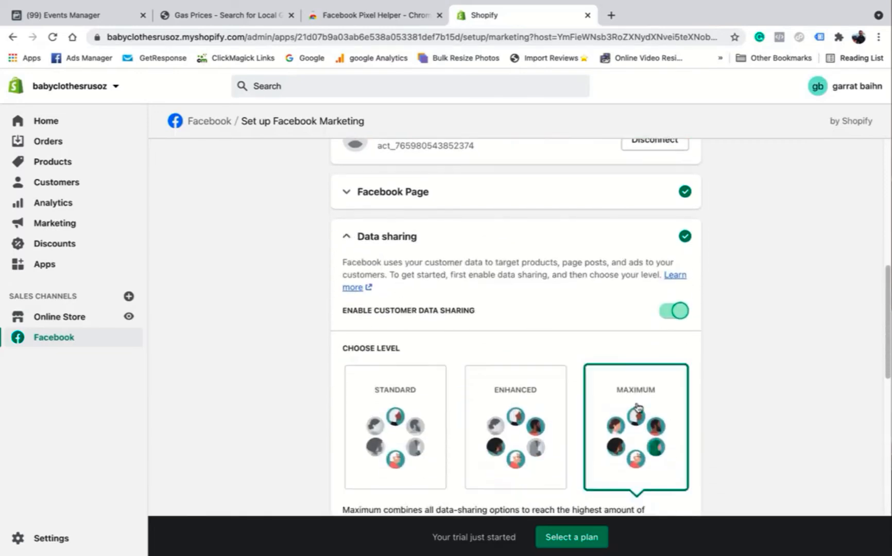
Review the Maximum data-sharing details and the pixel used to track behaviour, and close the data sharing section
scroll(632, 392, down, 2)
scroll(634, 388, down, 3)
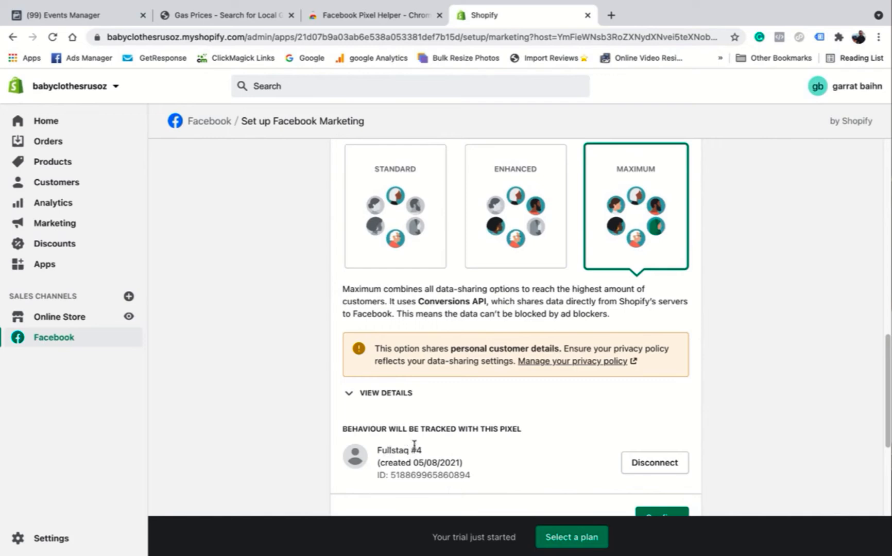
scroll(367, 441, down, 1)
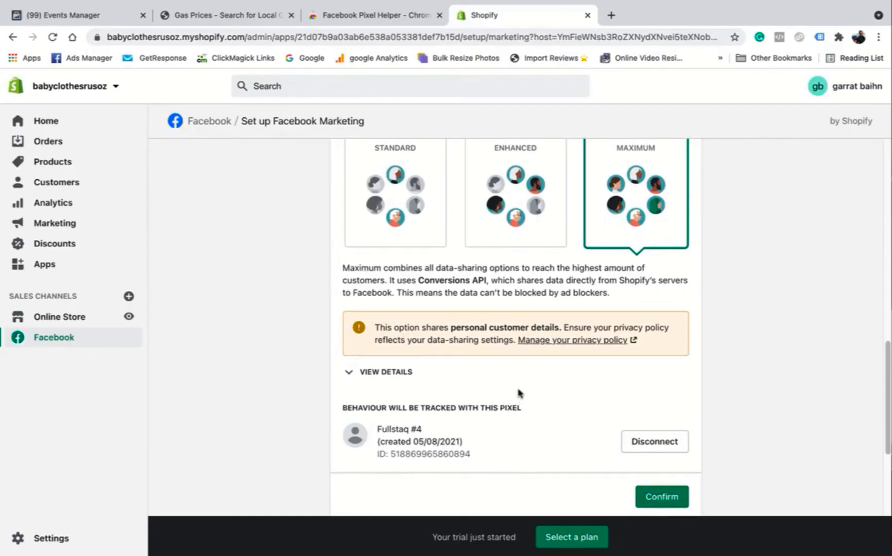
scroll(518, 381, up, 1)
scroll(479, 407, down, 5)
scroll(443, 366, up, 5)
scroll(443, 367, up, 5)
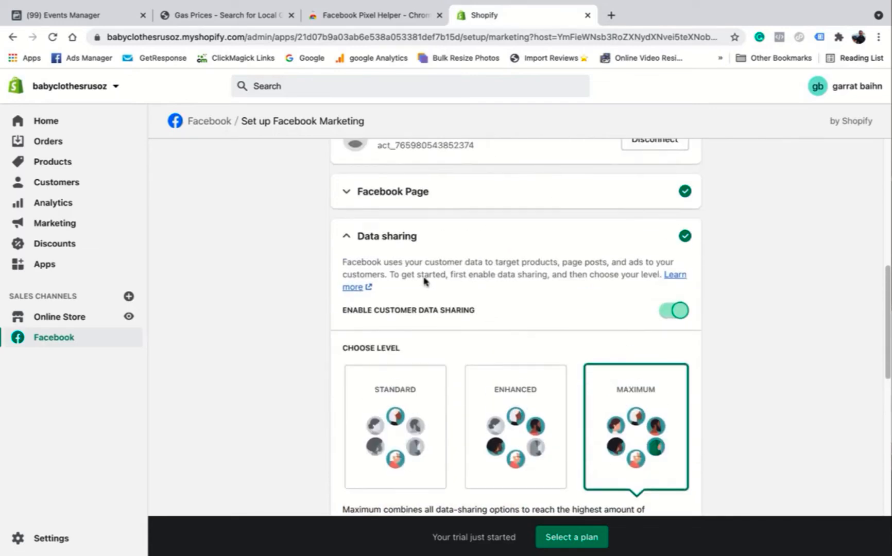
click(361, 252)
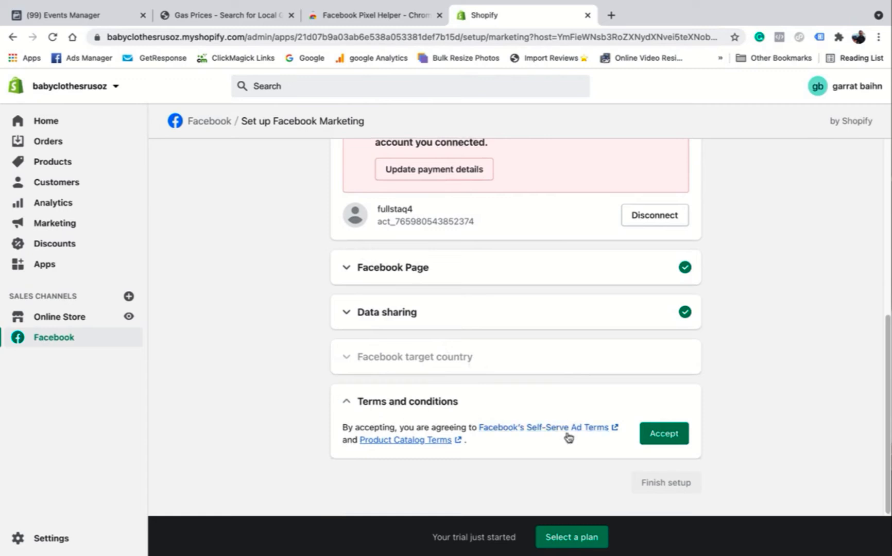
Accept Facebook's Self-Serve Ad Terms and Product Catalog Terms in the marketing setup
click(665, 434)
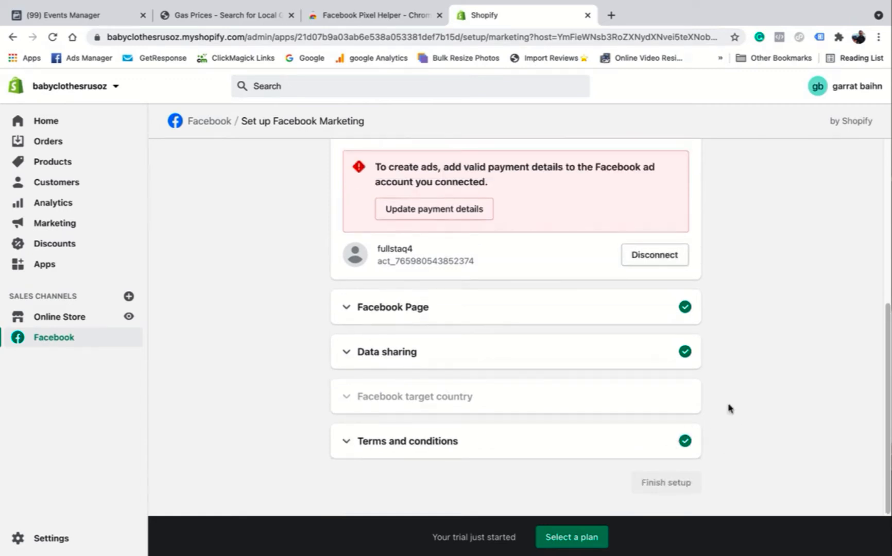
scroll(729, 408, up, 1)
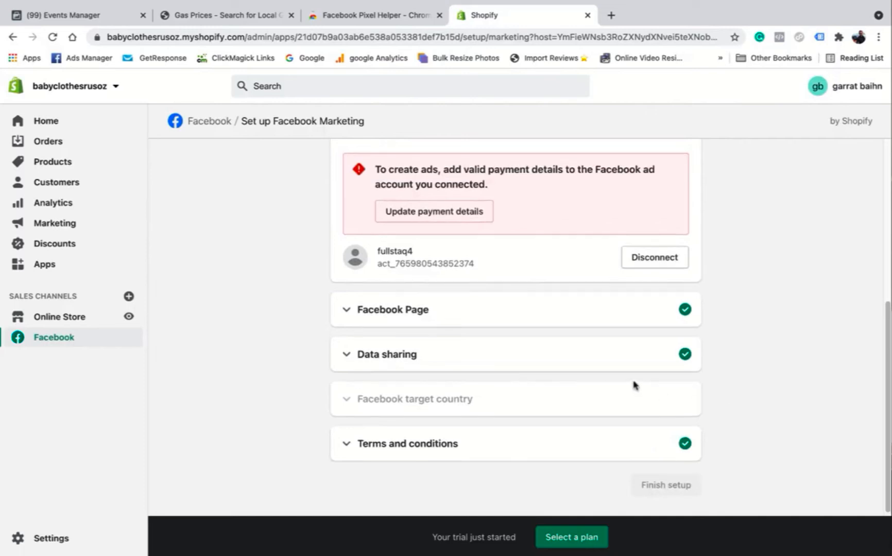
scroll(635, 384, up, 3)
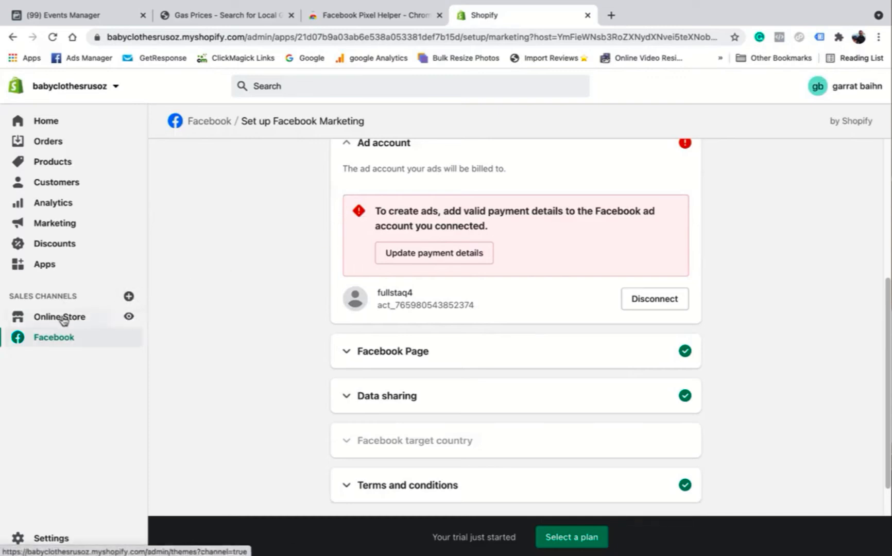
View the live online store and inspect its installed pixel with Facebook Pixel Helper
click(129, 319)
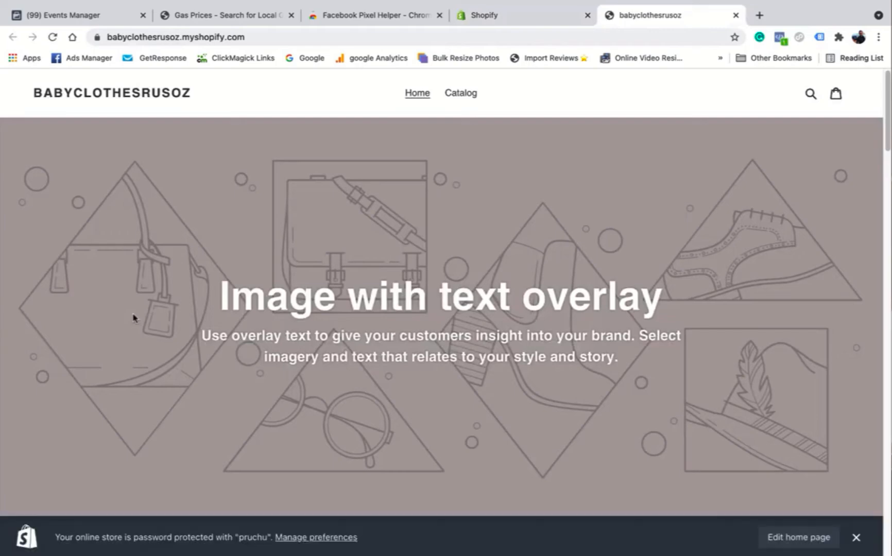
click(781, 38)
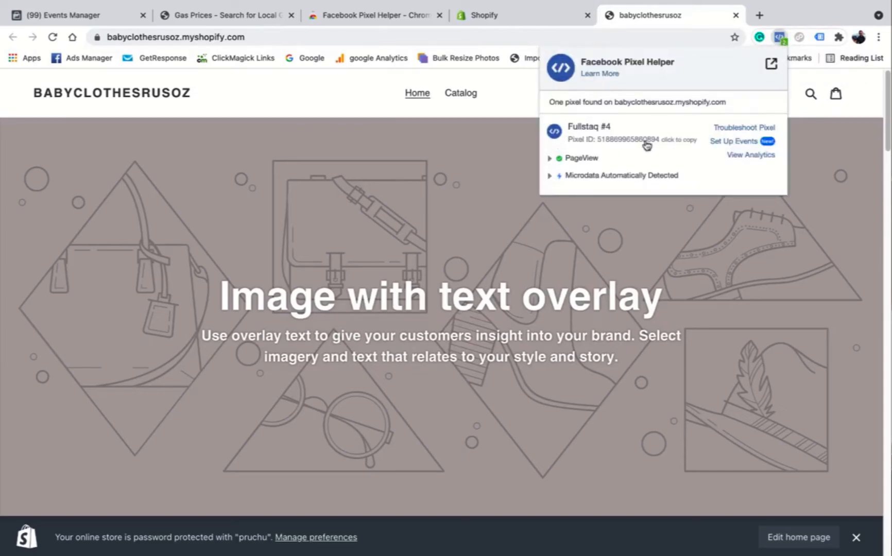
click(780, 39)
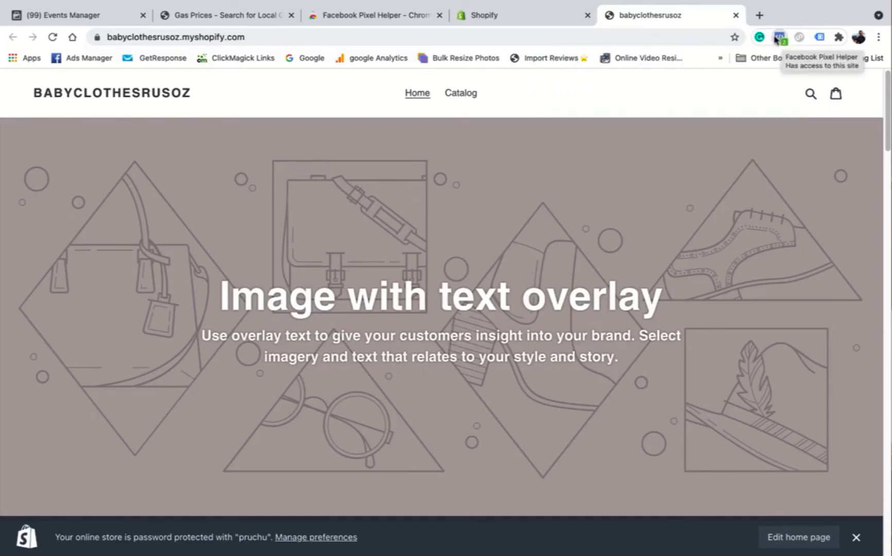
Search the Chrome Web Store for "facebook pixel helper" and open the Facebook Pixel Helper extension page
click(381, 17)
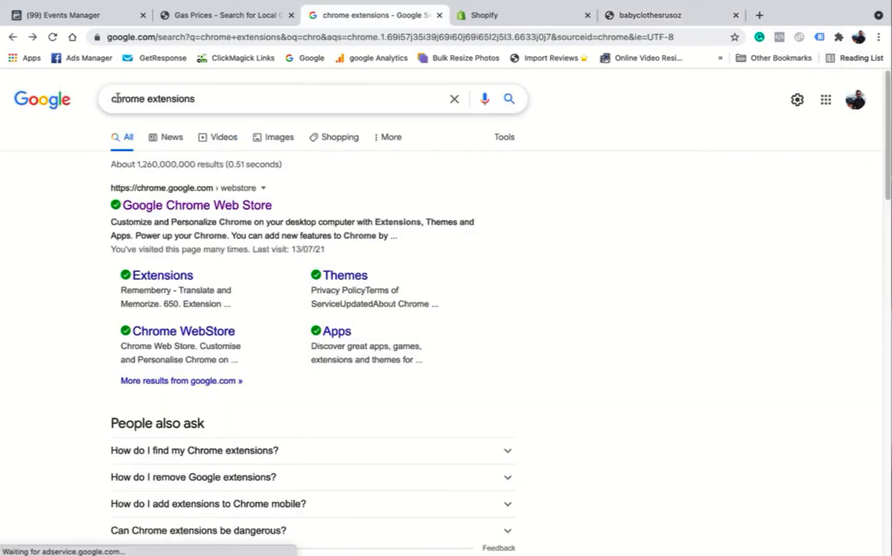
click(173, 208)
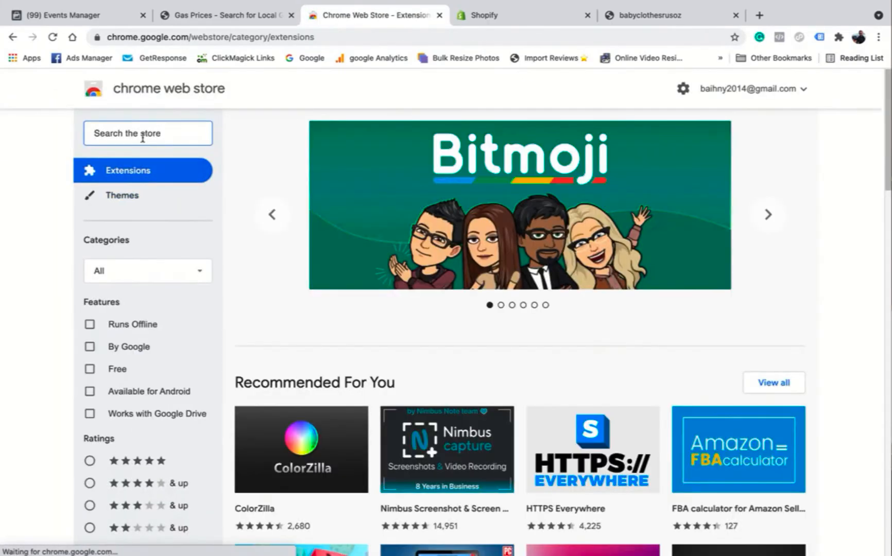
text(fceb)
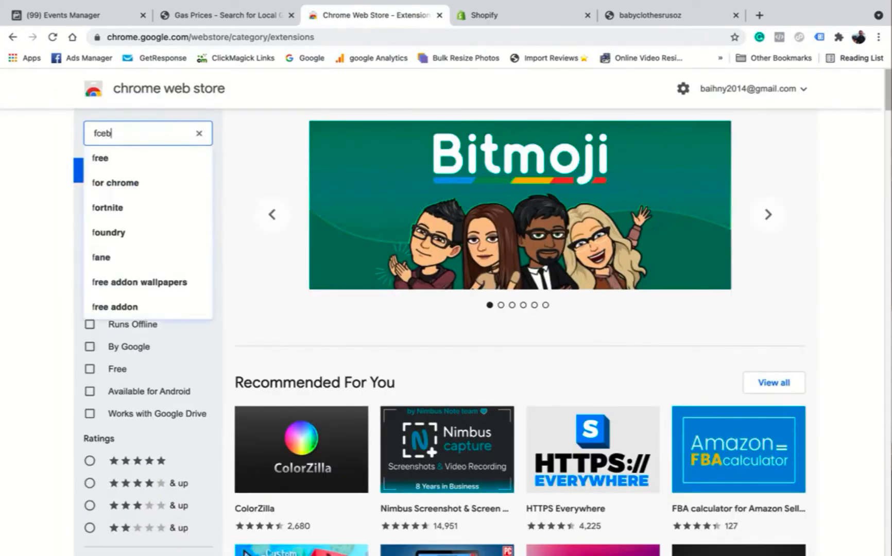
key(BackSpace)
key(BackSpace)
text(aceb)
text(ookm)
key(BackSpace)
text(p)
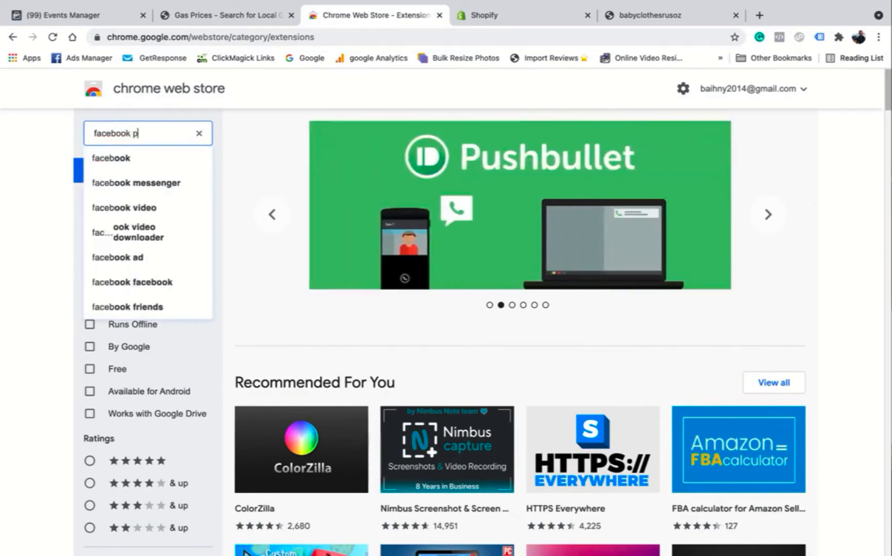
text(ixel helper)
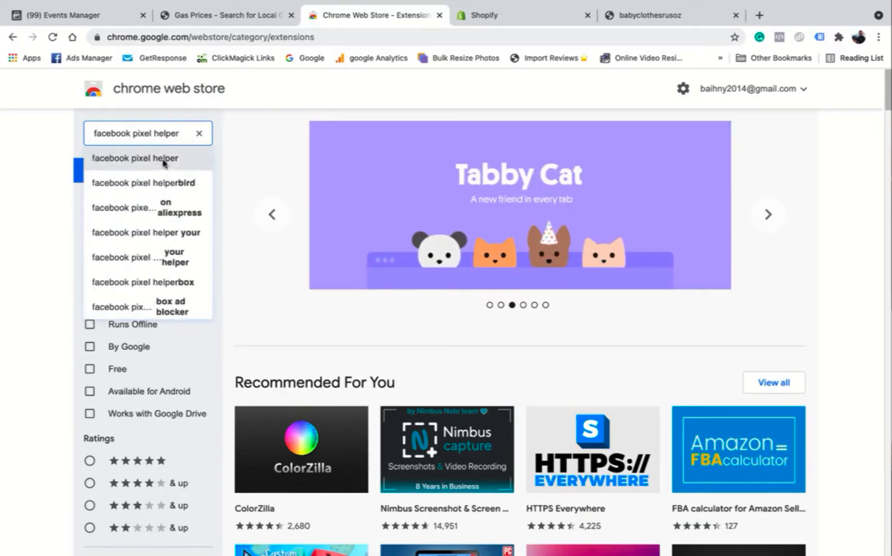
click(164, 161)
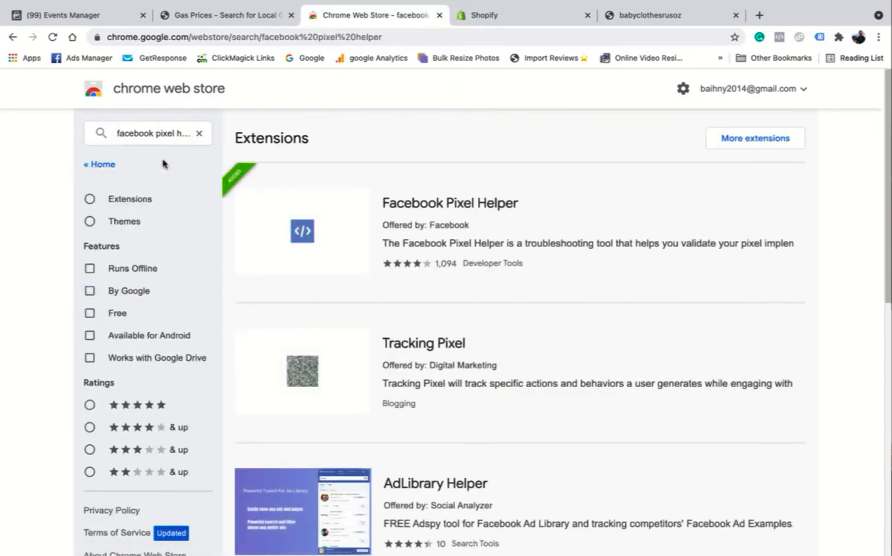
click(458, 204)
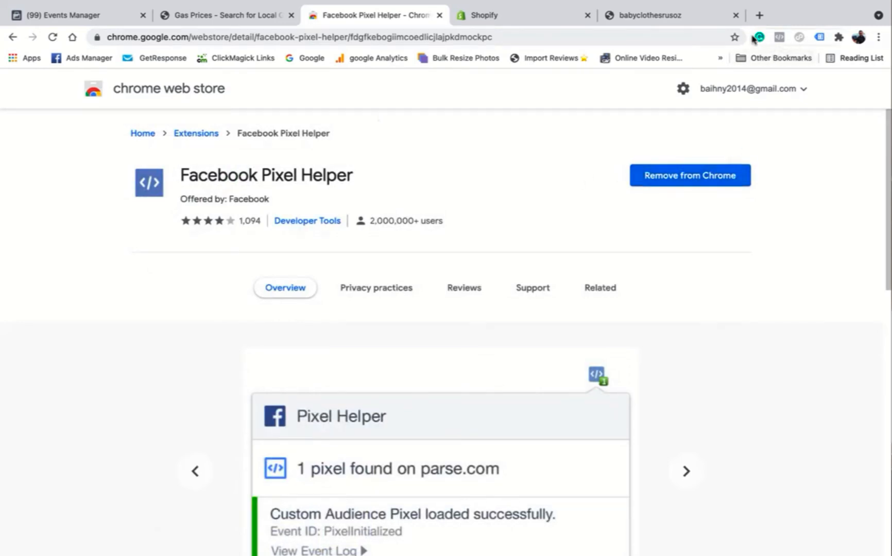
Check the browser's installed extensions list to see whether Facebook Pixel Helper is pinned, and close the list
click(839, 38)
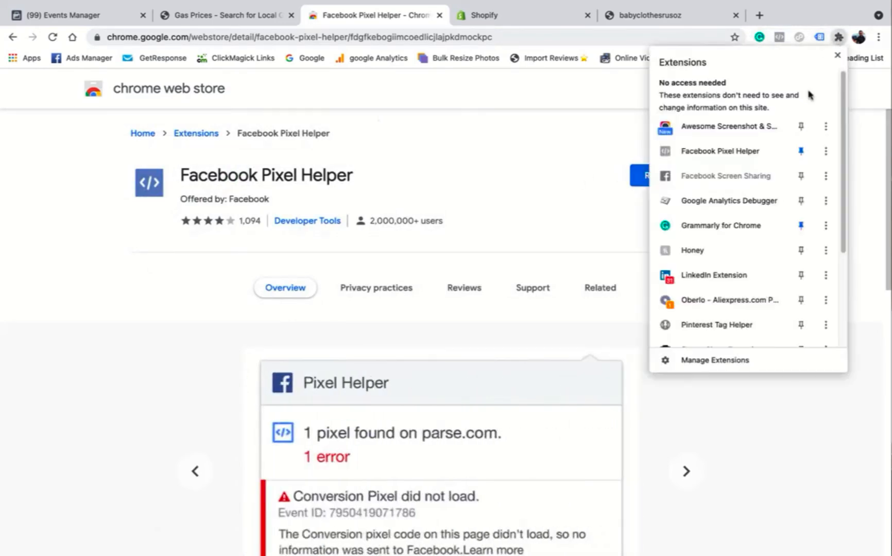
scroll(734, 149, down, 1)
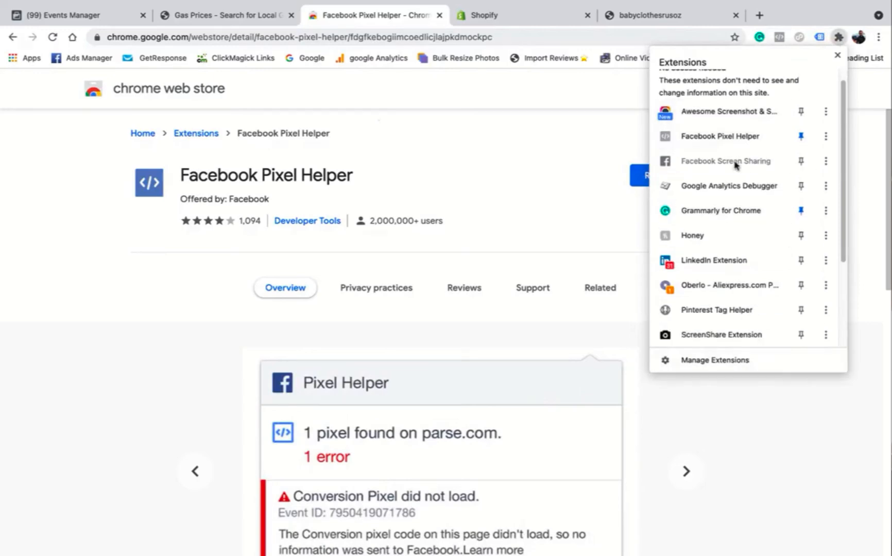
scroll(690, 186, up, 1)
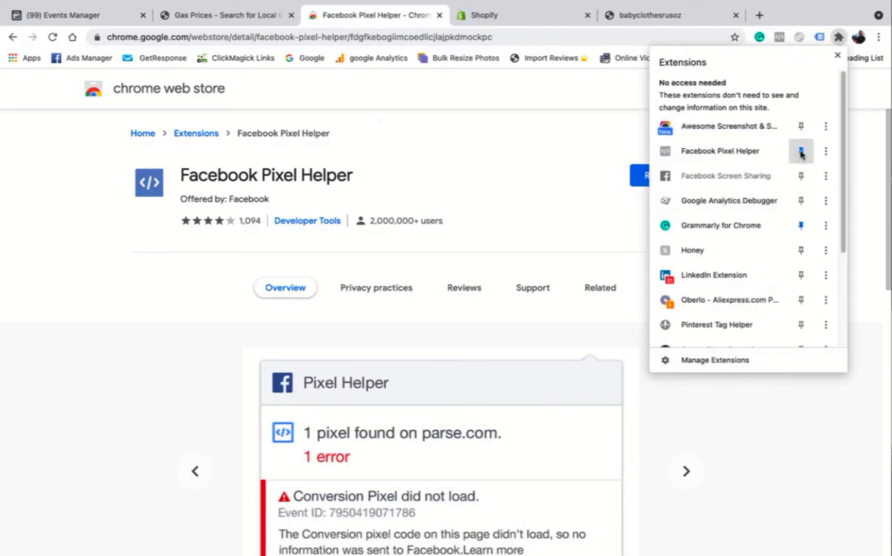
click(831, 108)
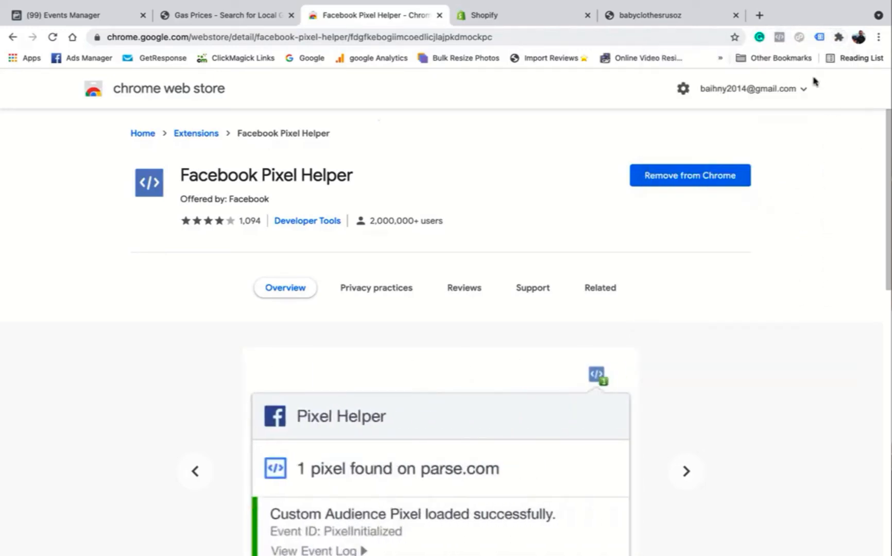
Return to the babyclothesrusoz store and inspect its installed pixel with Facebook Pixel Helper
click(680, 18)
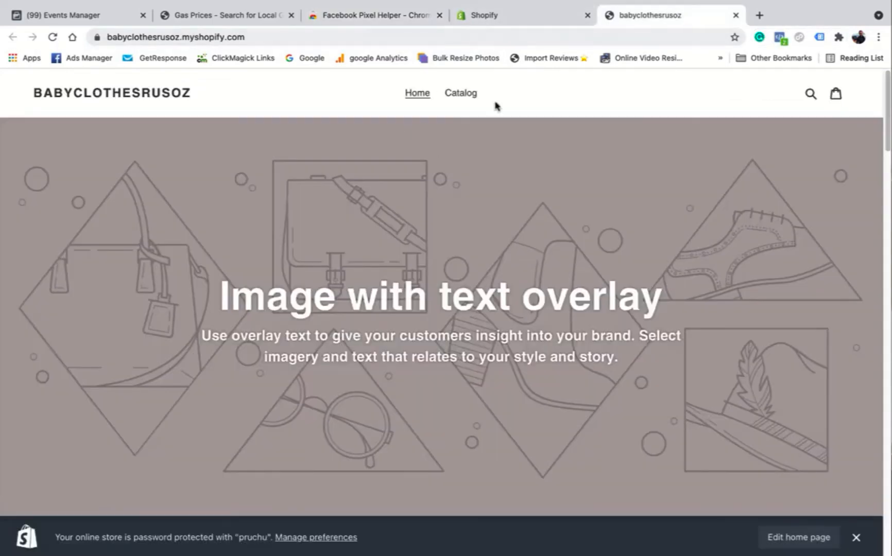
click(781, 37)
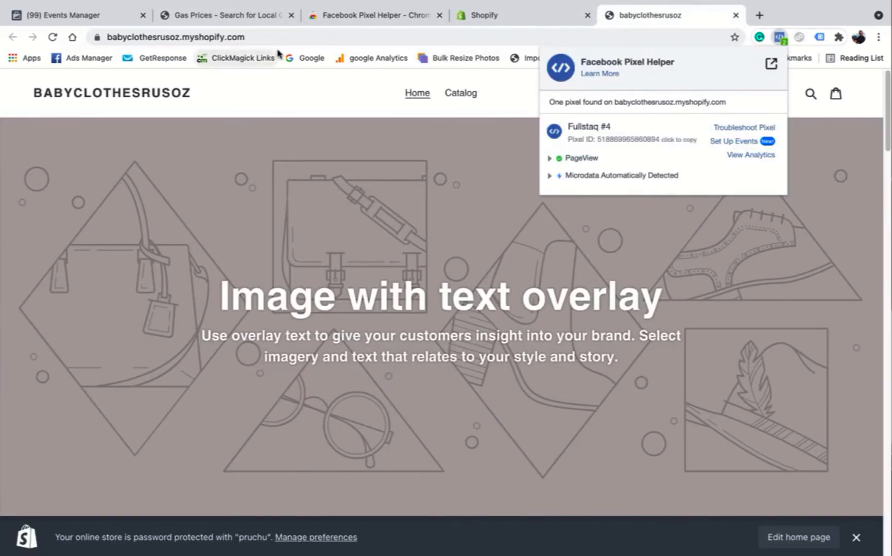
mouse_move(417, 28)
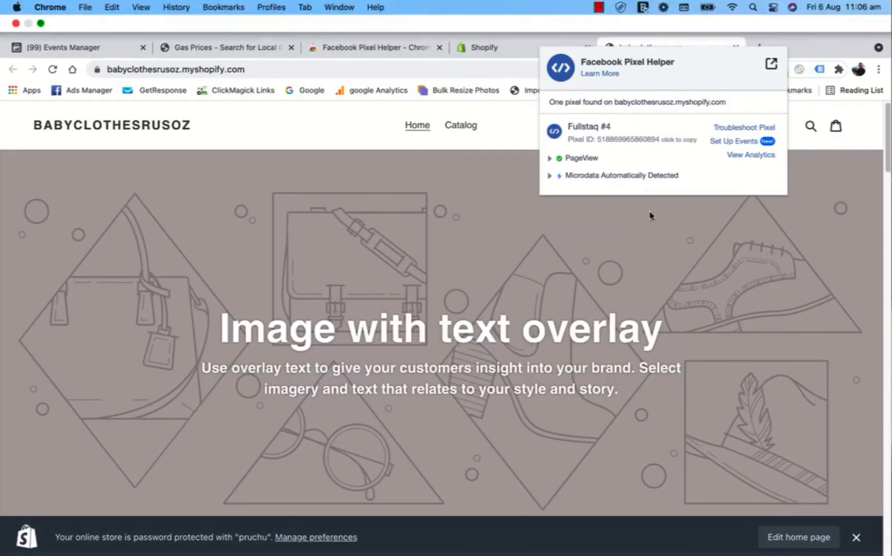
click(695, 251)
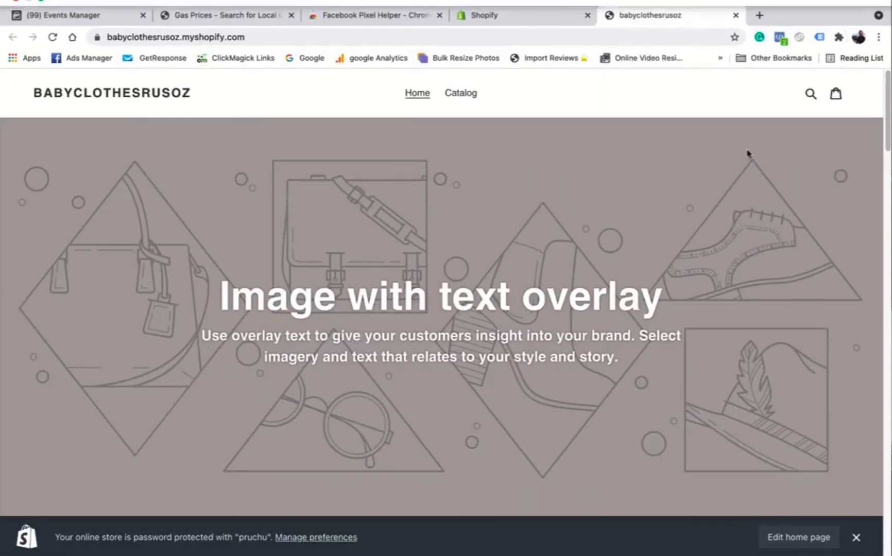
click(780, 38)
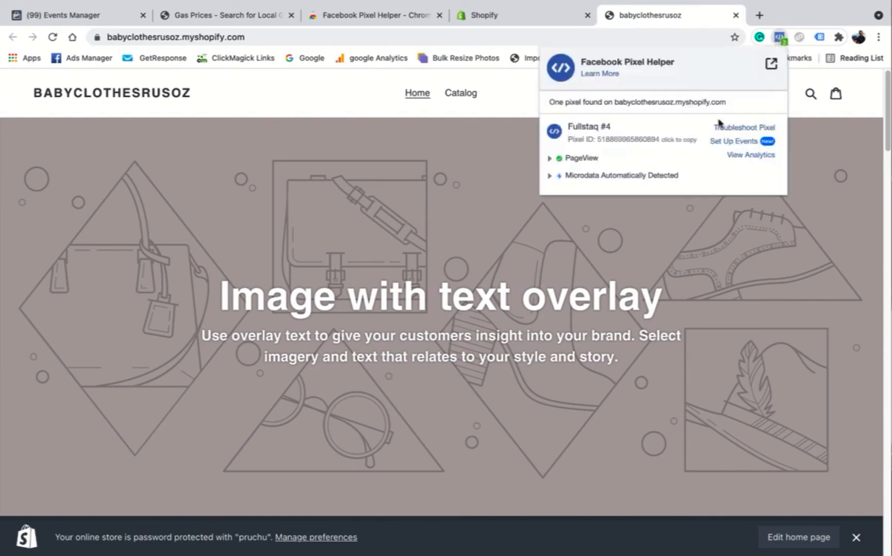
click(508, 238)
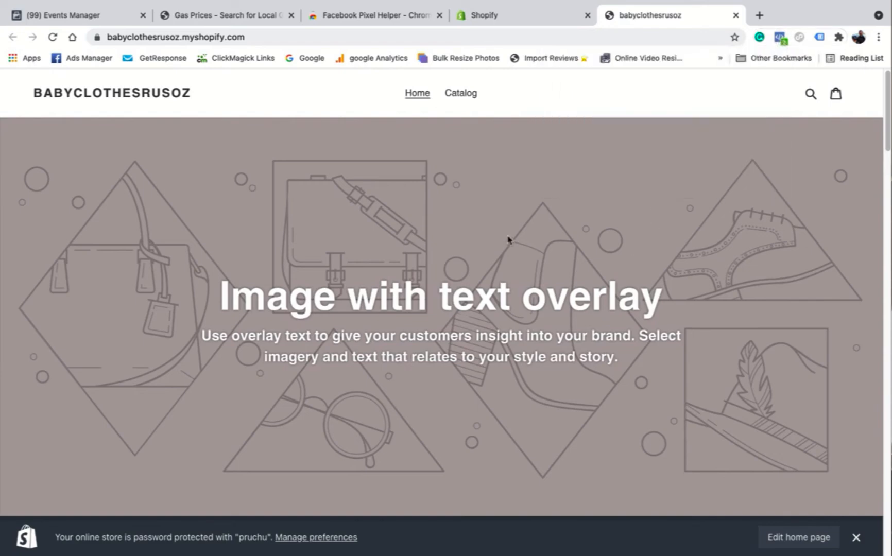
mouse_move(498, 18)
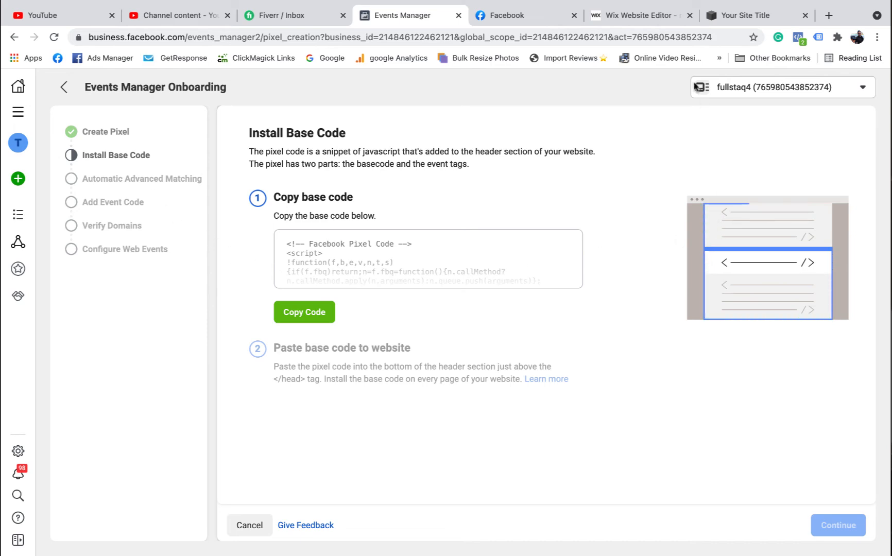
Switch to the Wix editor, open the Facebook Pixel & CAPI marketing integration, and review its connection instructions
click(648, 18)
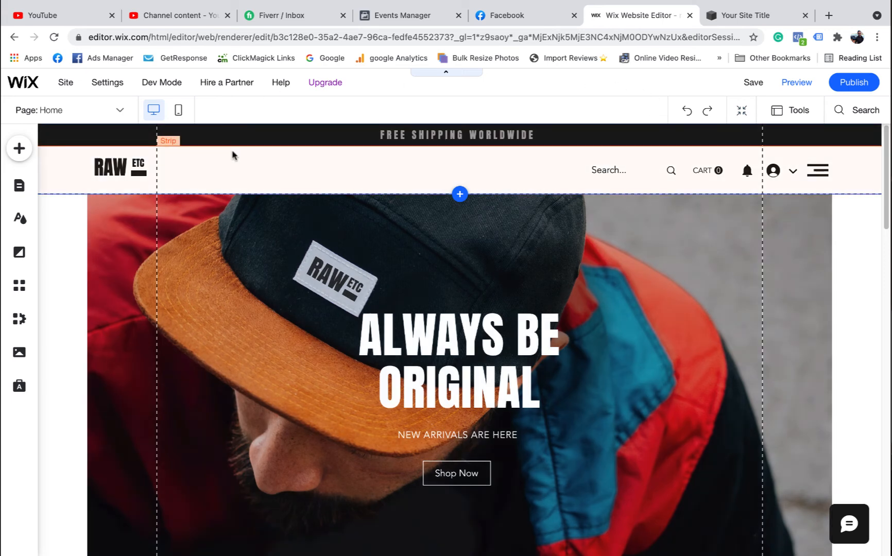
click(110, 88)
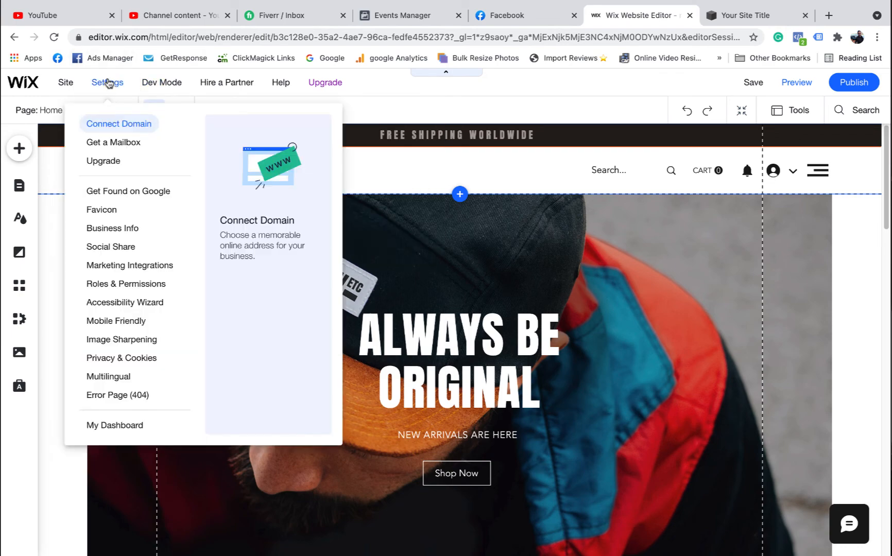
click(127, 271)
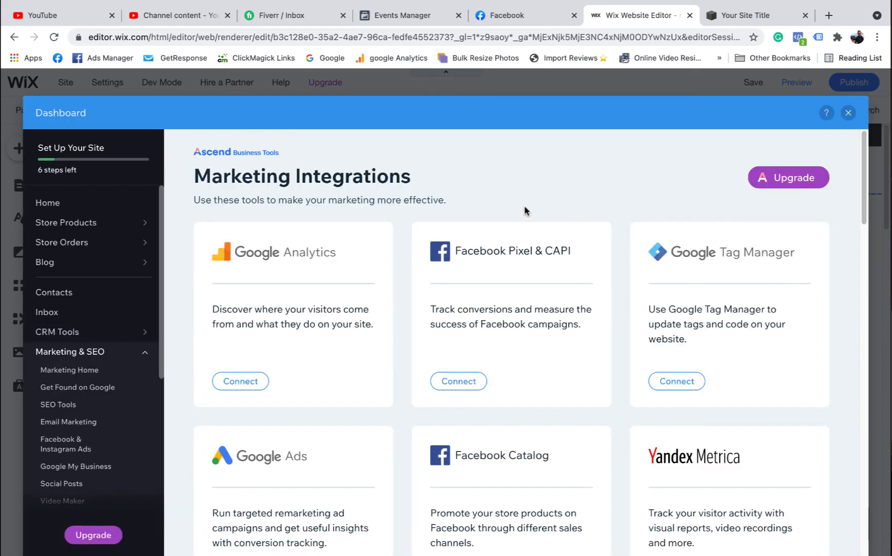
click(461, 385)
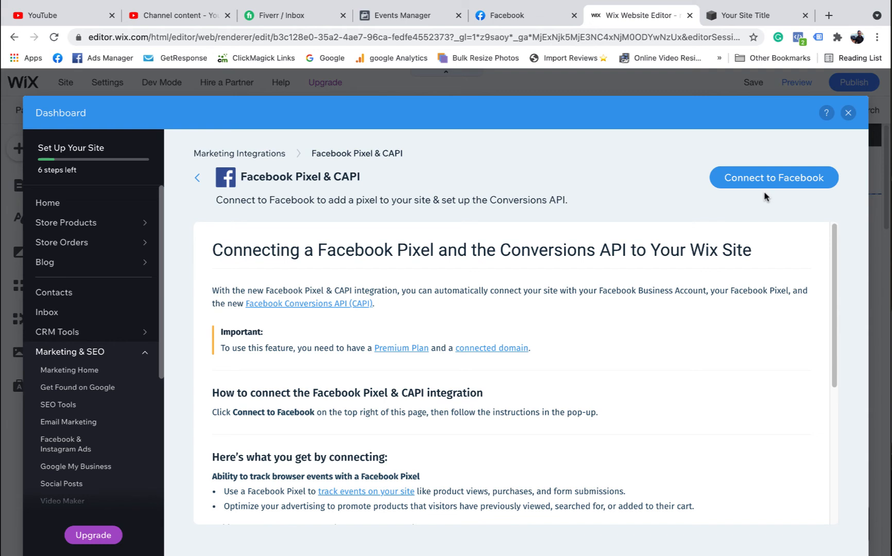
scroll(618, 322, down, 5)
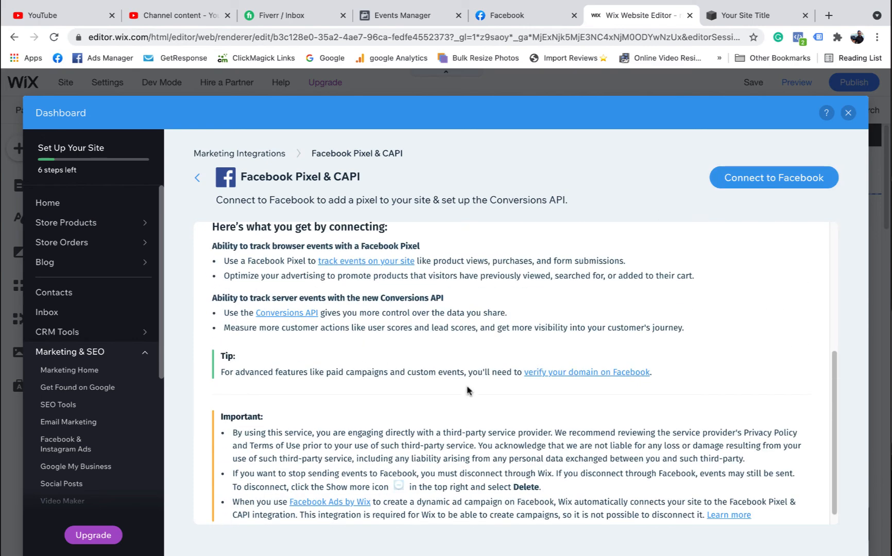
scroll(609, 321, up, 5)
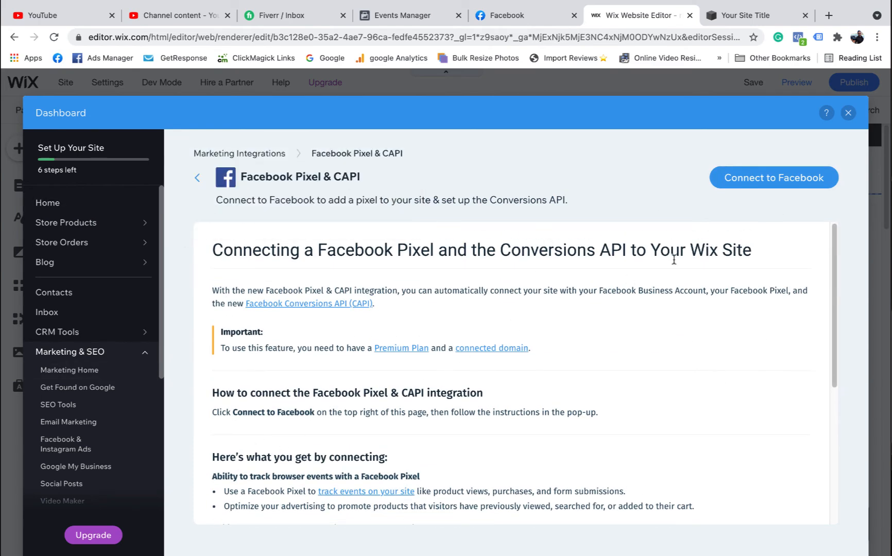
Try to connect the Wix site to Facebook, dismiss the Premium plan offer, and close the dashboard
click(757, 181)
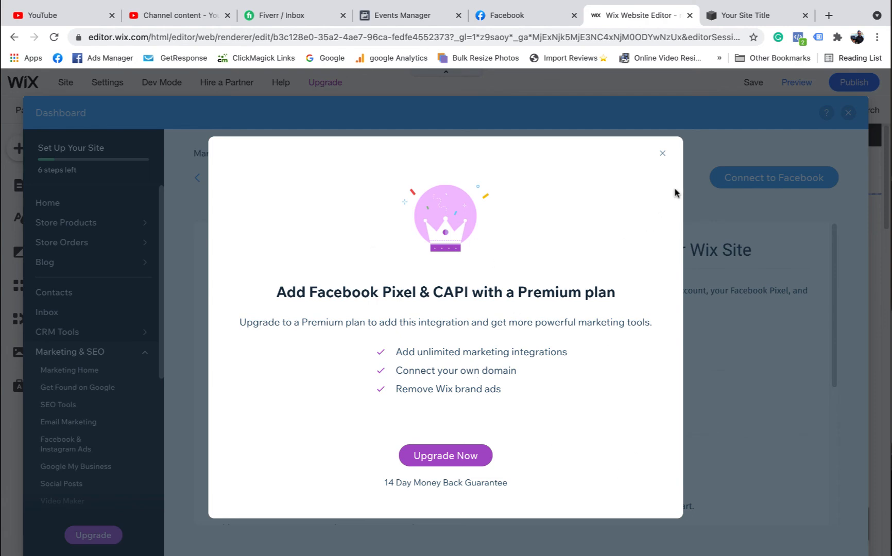
click(663, 153)
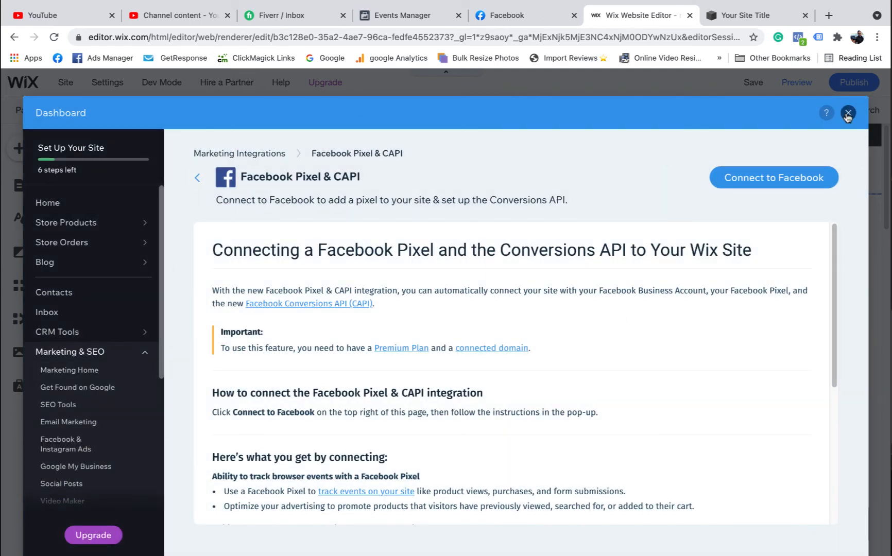
click(849, 114)
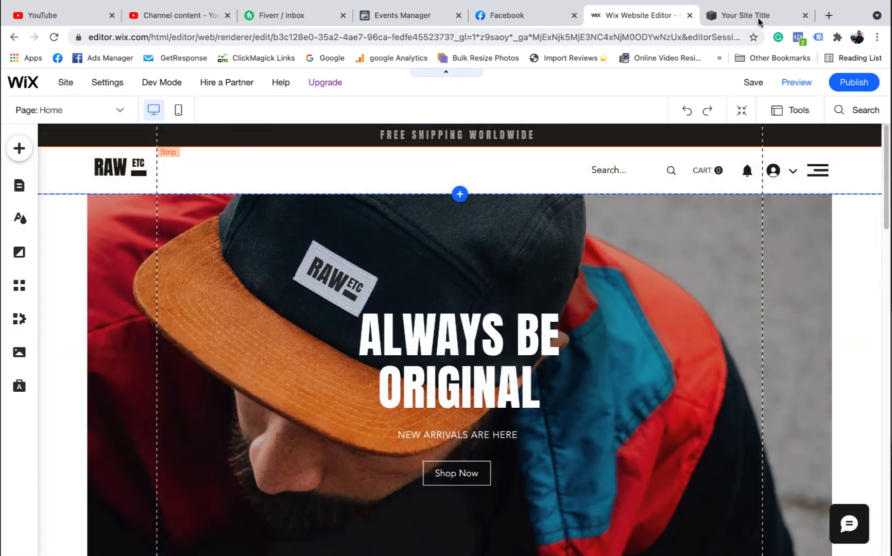
Copy the Facebook pixel base code from the Install Base Code stage in Events Manager
click(759, 19)
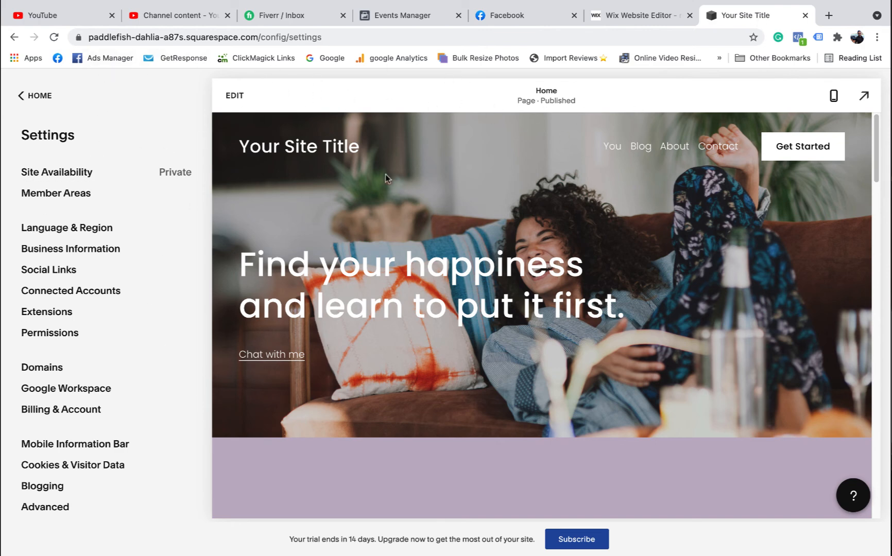
click(400, 17)
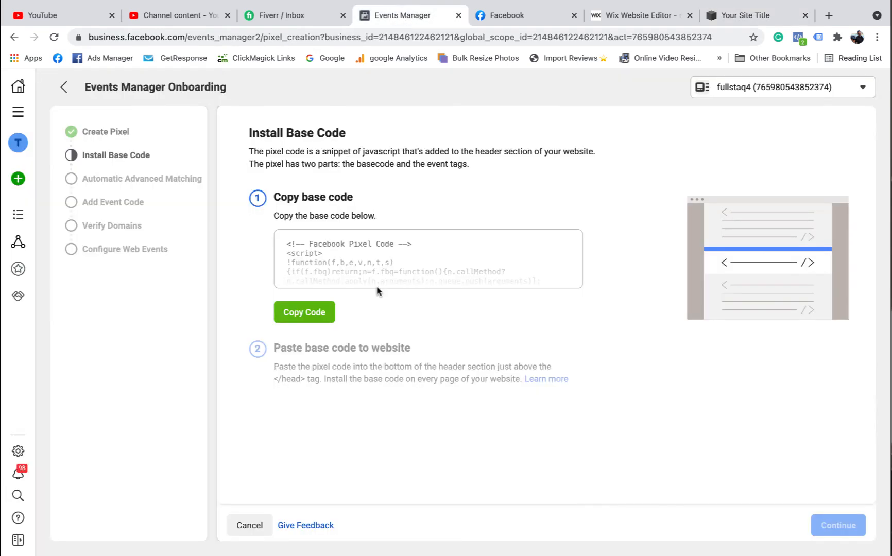
click(309, 312)
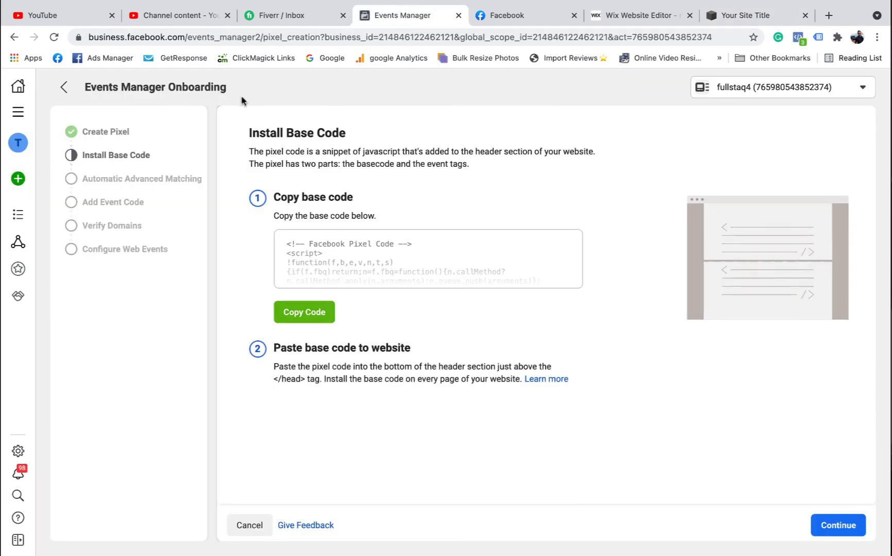
Switch to the Squarespace site, open its advanced Code Injection settings, and paste the pixel base code into the header
click(748, 20)
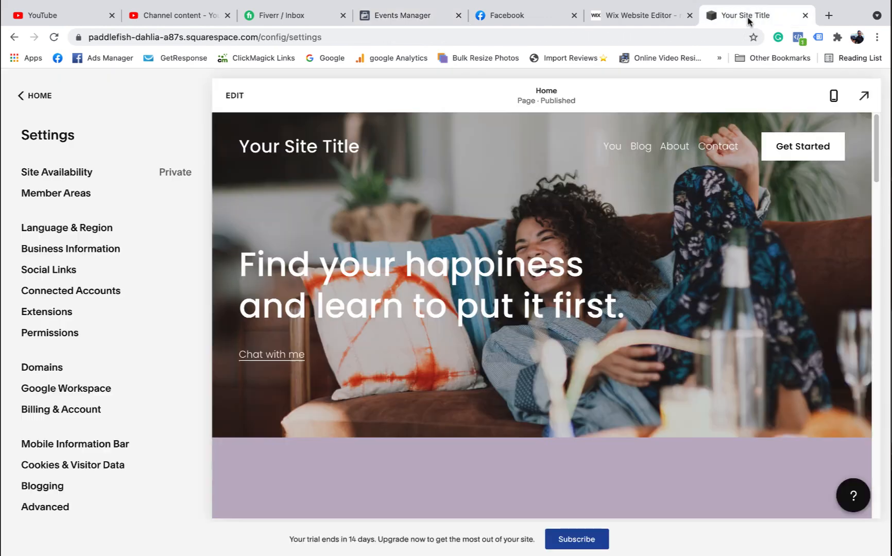
click(46, 509)
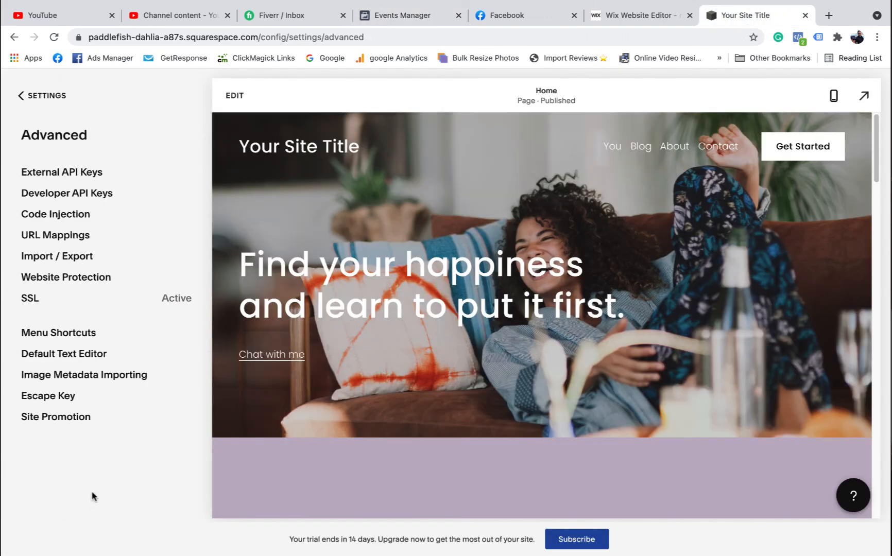
click(51, 219)
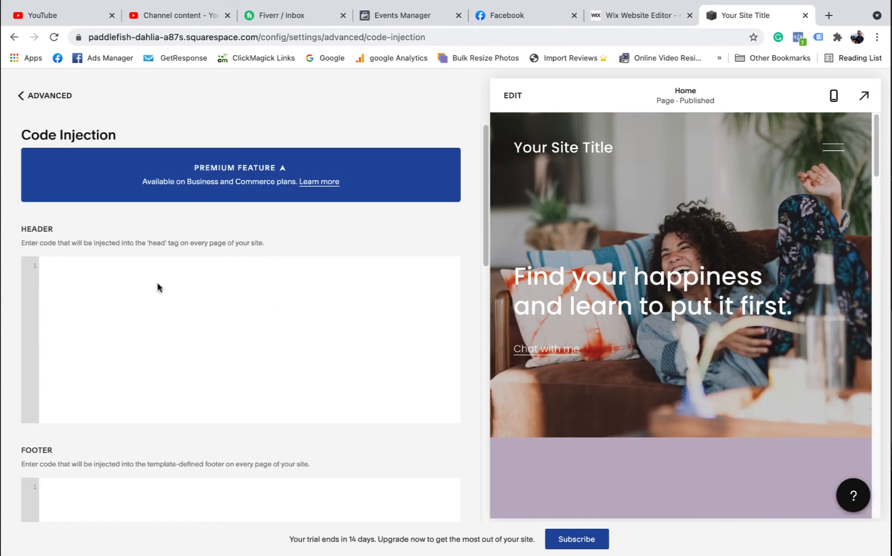
right_click(59, 266)
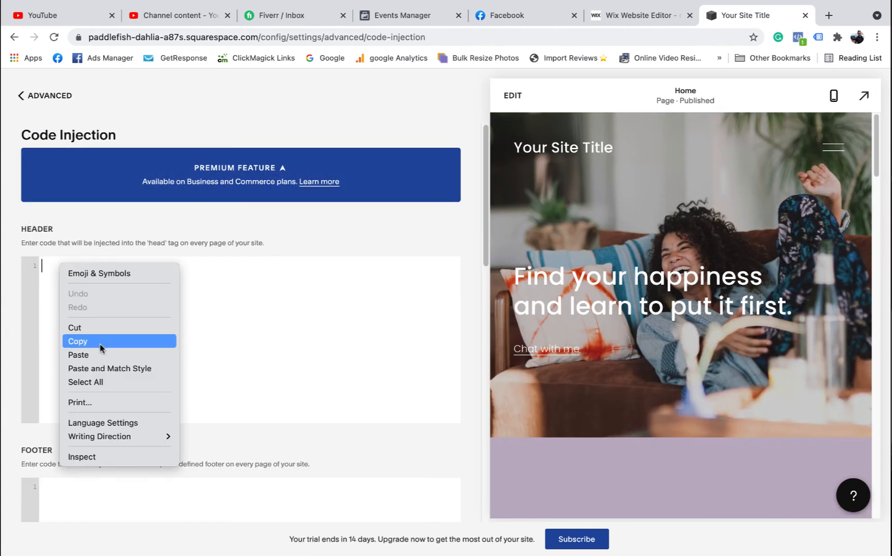
click(102, 355)
Review the pasted header code and the footer and lock page fields, and save the code injection
scroll(175, 346, down, 1)
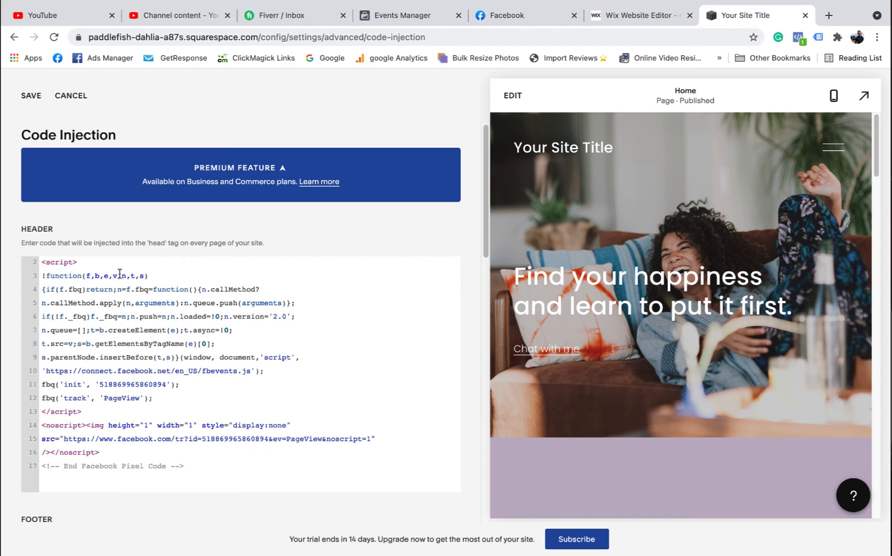
scroll(77, 267, up, 1)
scroll(96, 399, down, 1)
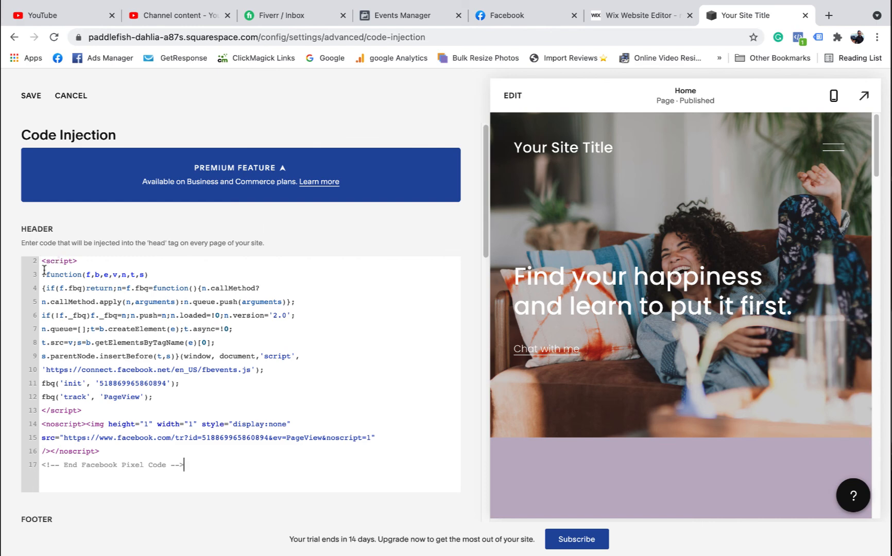
drag(41, 261, 237, 468)
click(257, 470)
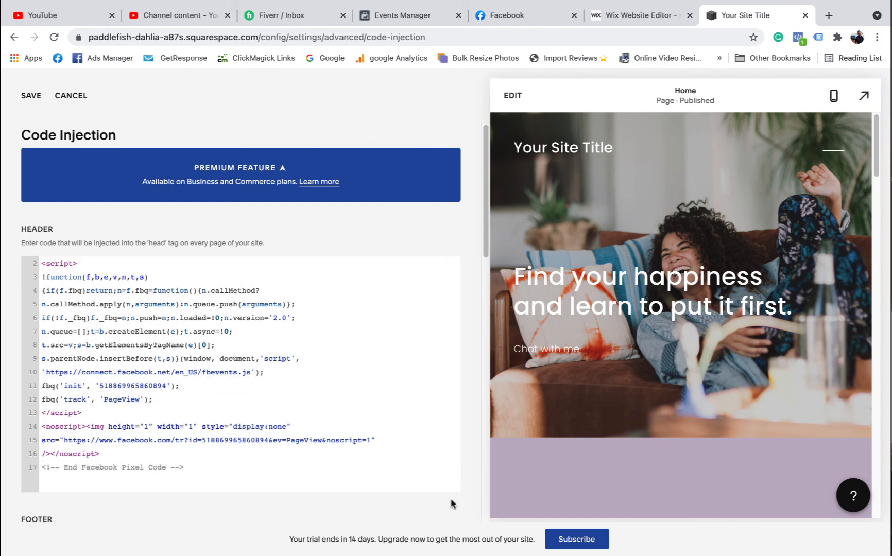
scroll(223, 205, down, 8)
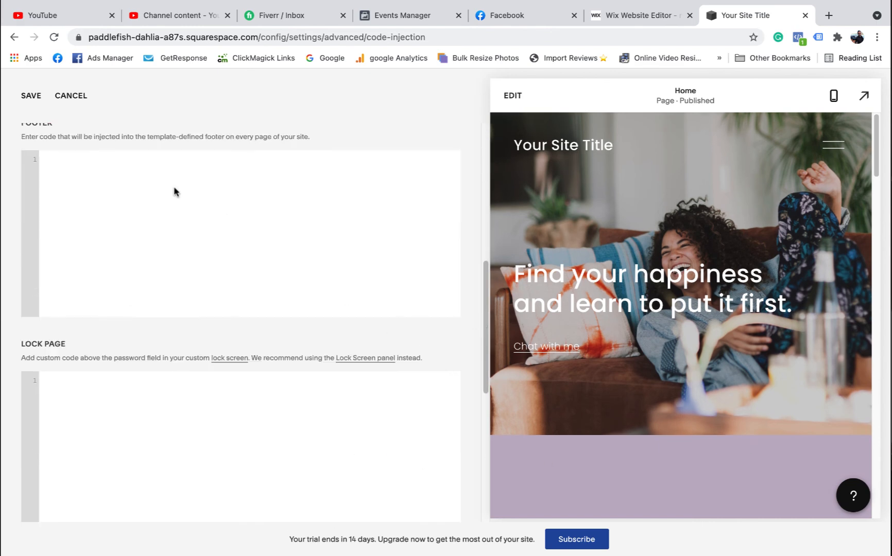
scroll(113, 227, up, 8)
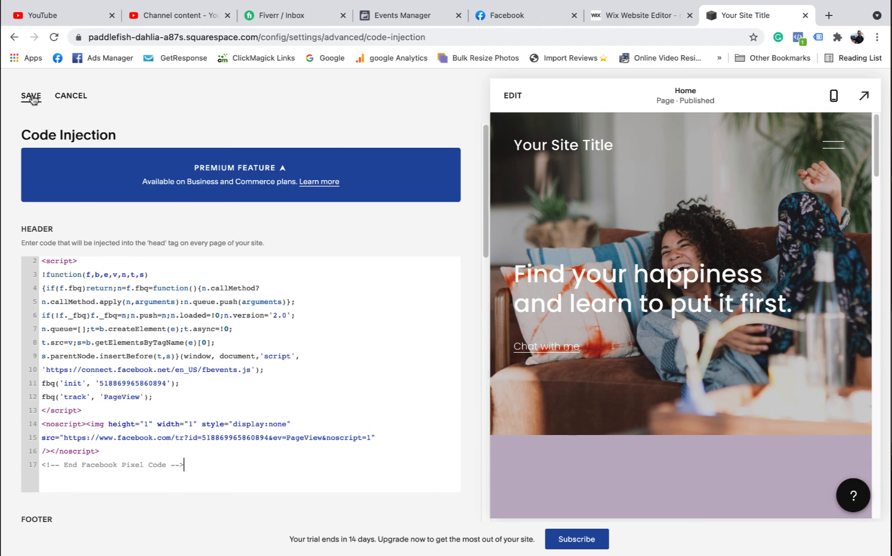
click(31, 98)
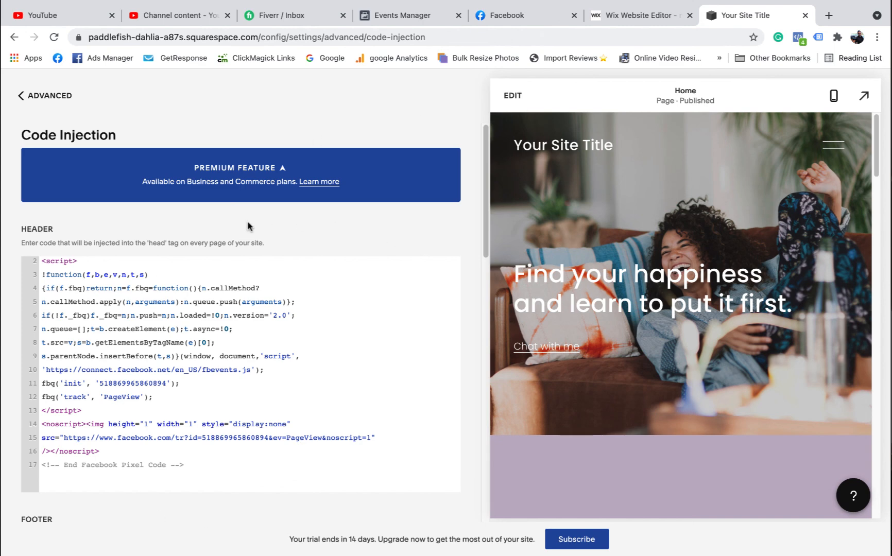
click(640, 16)
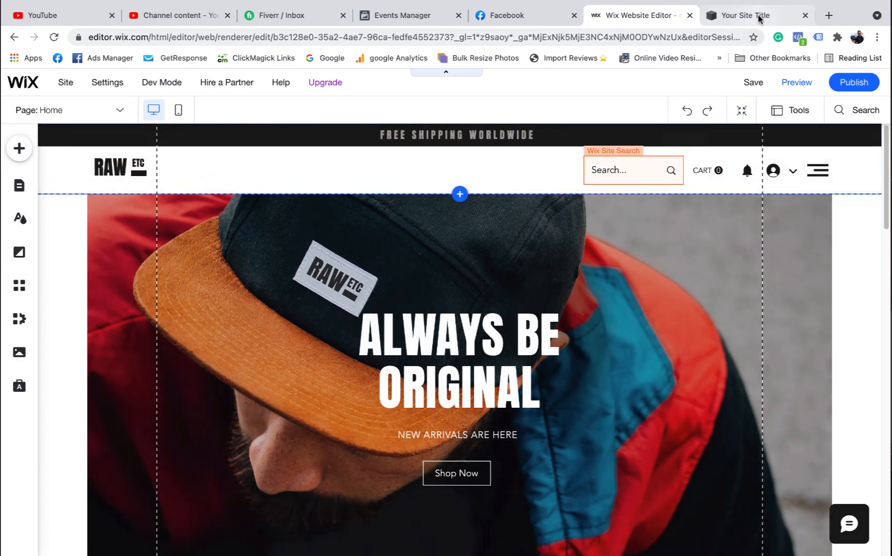
click(759, 19)
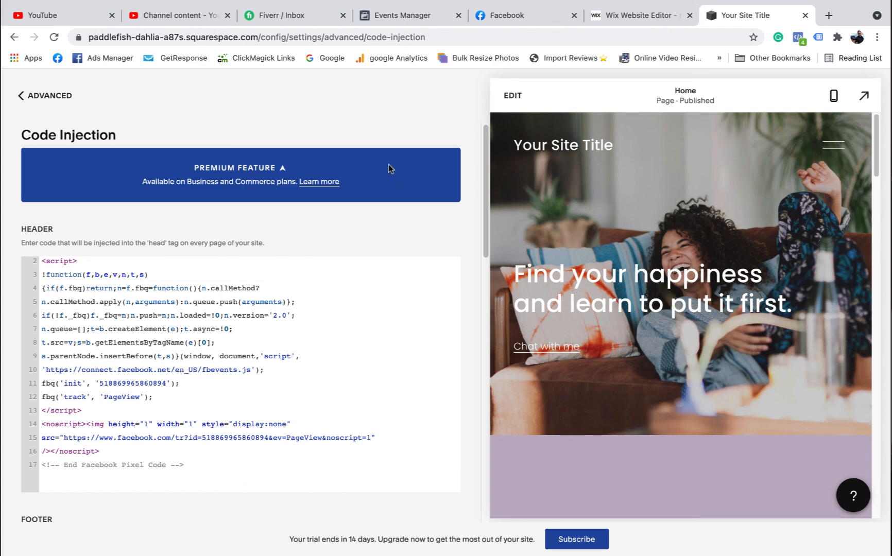